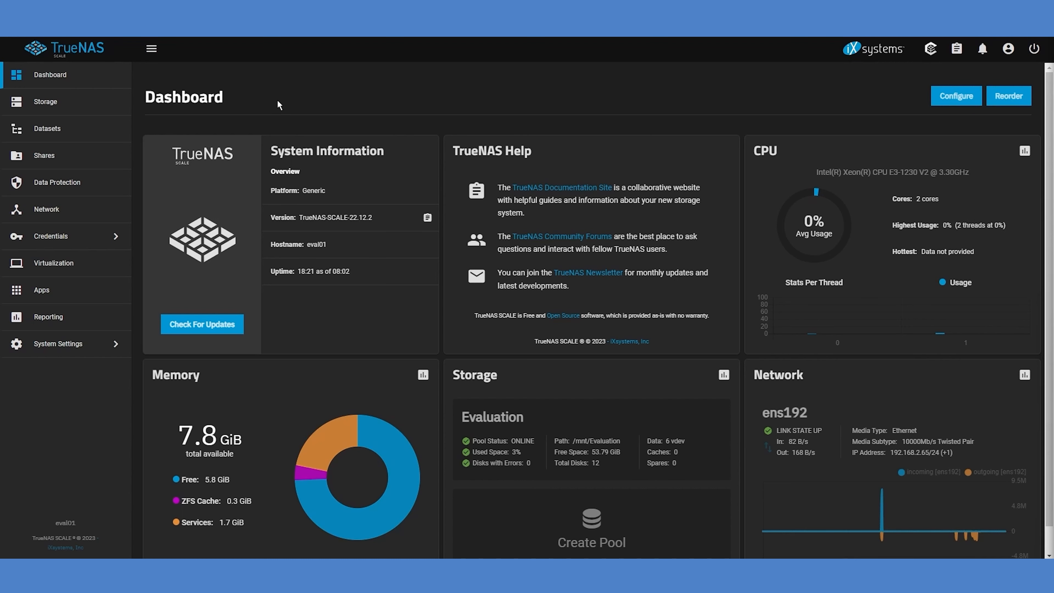
Open the applications page and choose the Evaluation pool for Apps
{"action": "left_click", "coordinate": [80, 298]}
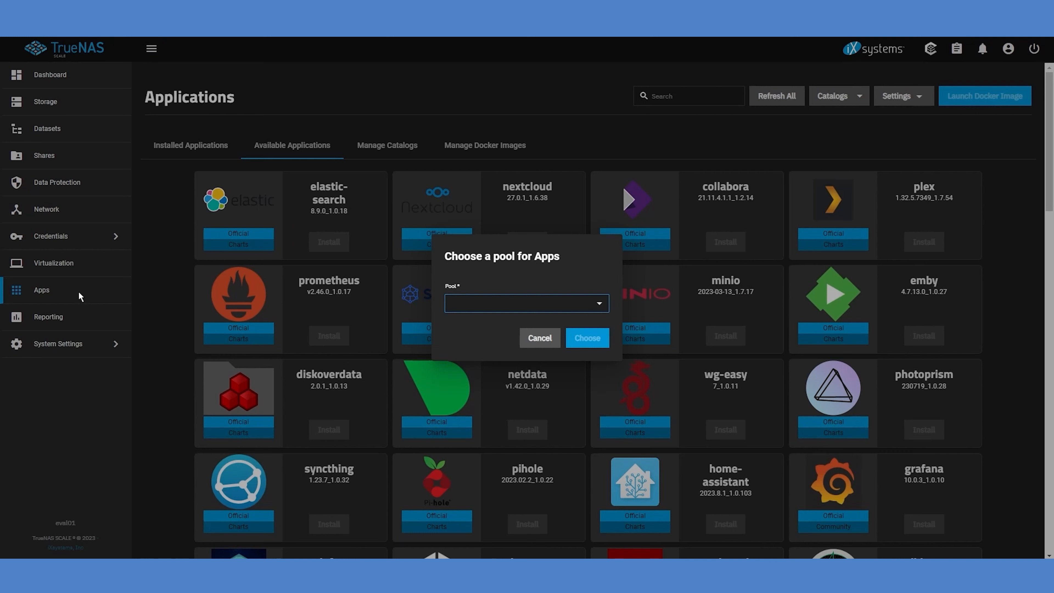
{"action": "left_click", "coordinate": [519, 308]}
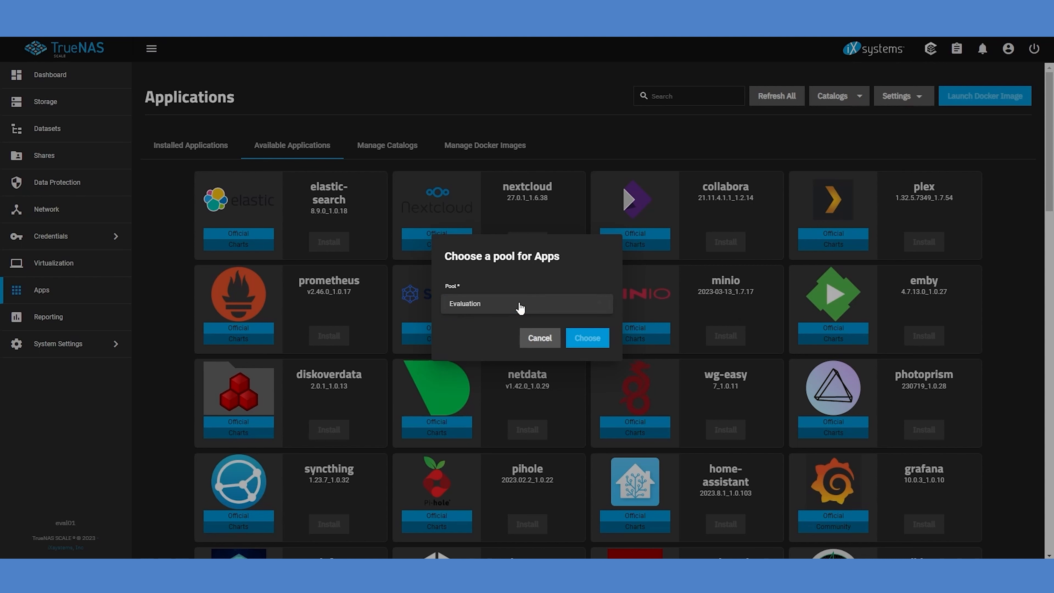
{"action": "left_click", "coordinate": [520, 308]}
{"action": "left_click", "coordinate": [588, 340]}
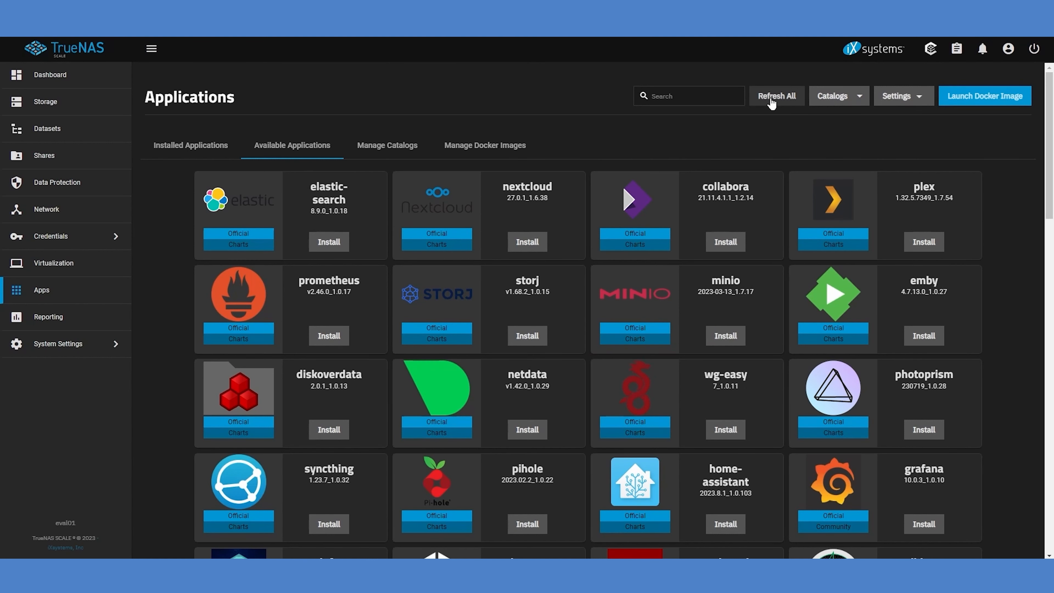
Refresh all application catalogs and look through the full list of available applications
{"action": "left_click", "coordinate": [771, 99]}
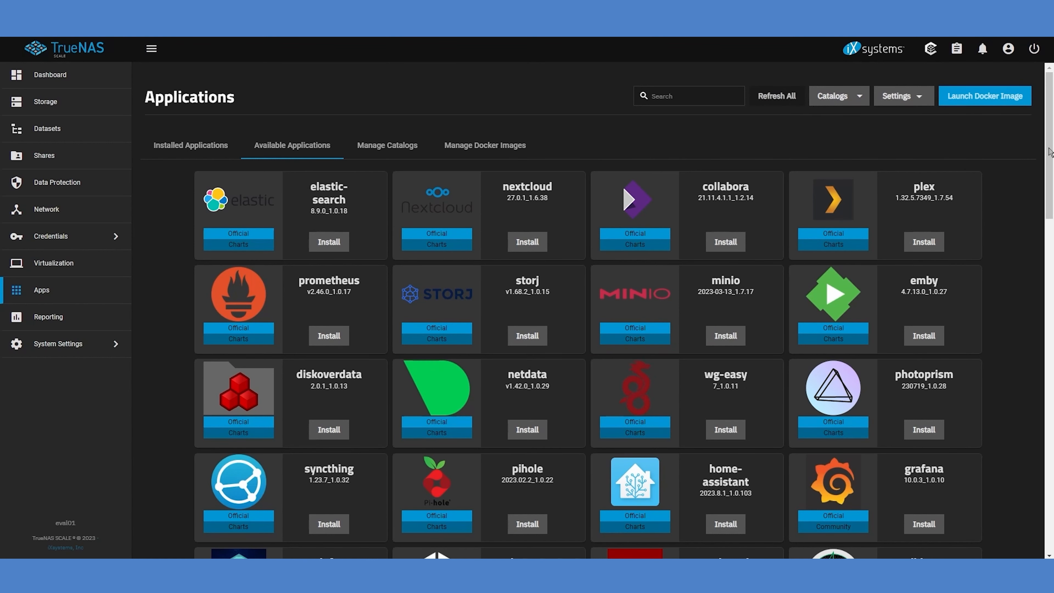
{"action": "left_click_drag", "start_coordinate": [1050, 152], "coordinate": [1053, 504]}
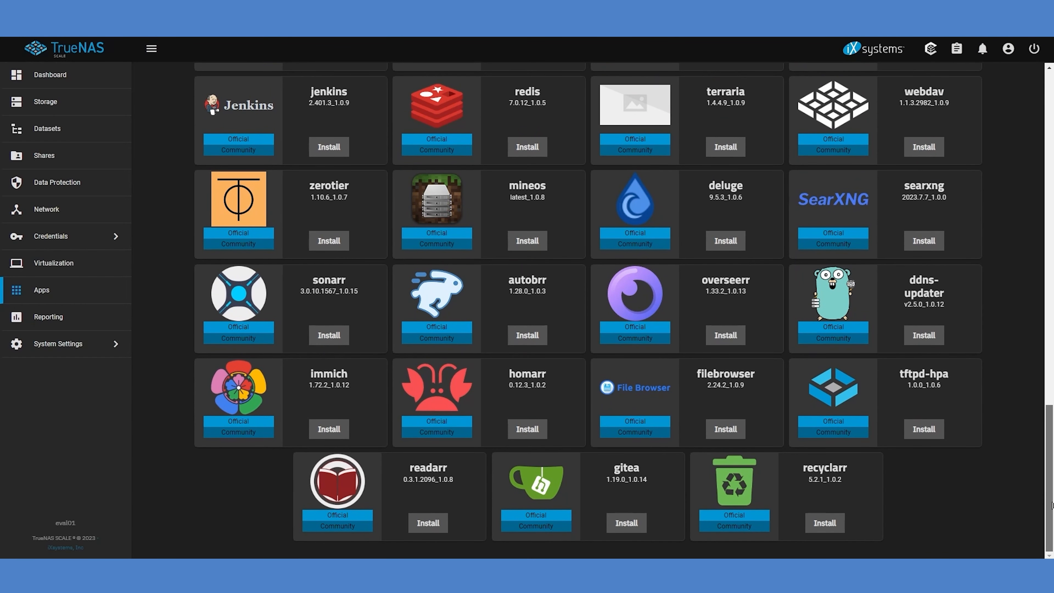
{"action": "left_click_drag", "start_coordinate": [1052, 504], "coordinate": [1040, 122]}
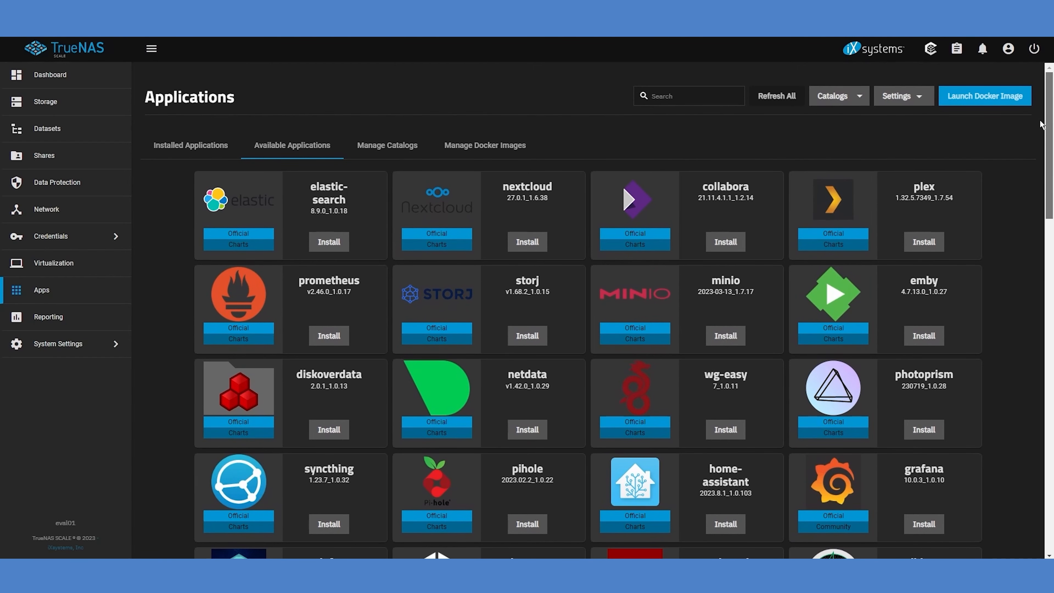
Disable Host Path Safety Checks in the advanced Kubernetes settings, accept the validation warning and save
{"action": "left_click", "coordinate": [915, 100]}
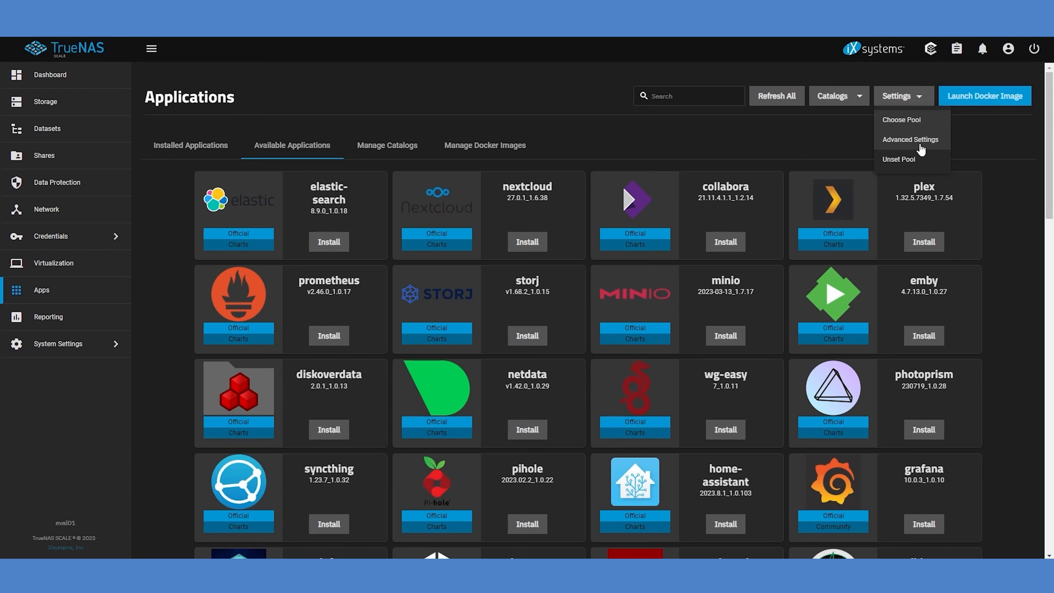
{"action": "left_click", "coordinate": [910, 140]}
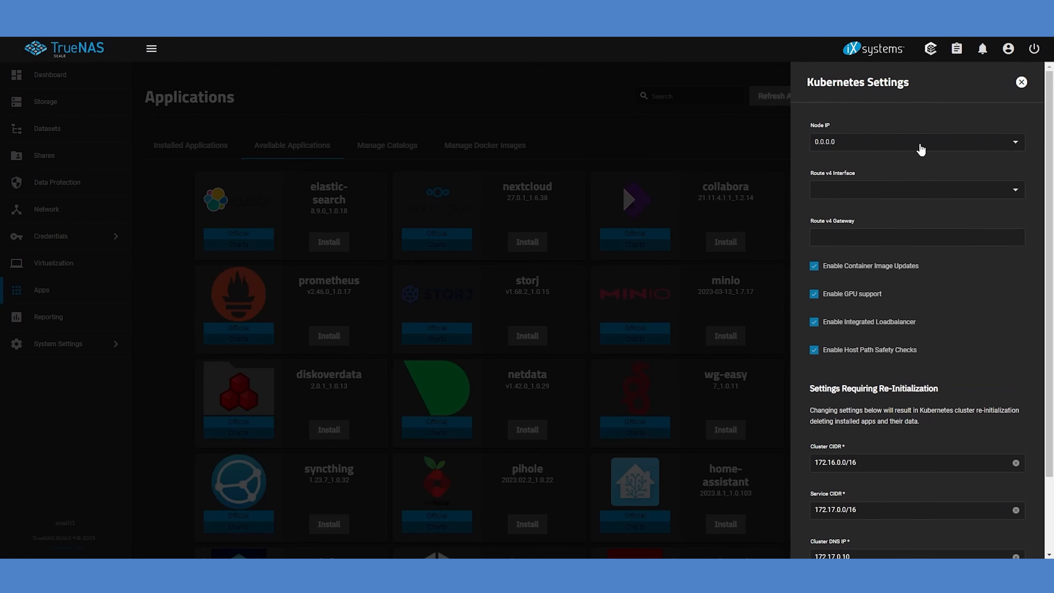
{"action": "left_click", "coordinate": [815, 351]}
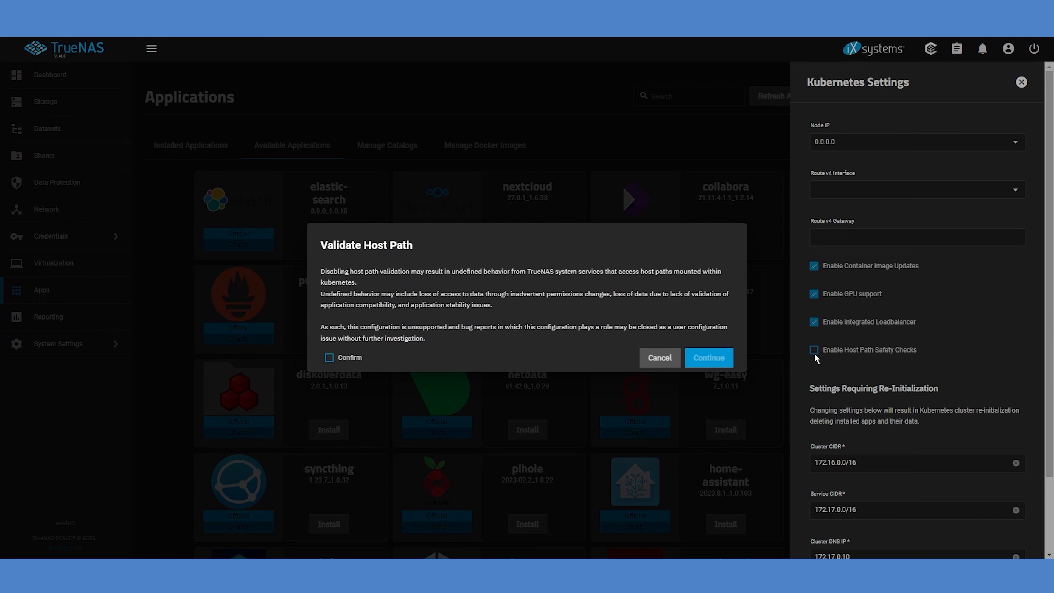
{"action": "left_click", "coordinate": [329, 358]}
{"action": "left_click", "coordinate": [719, 360]}
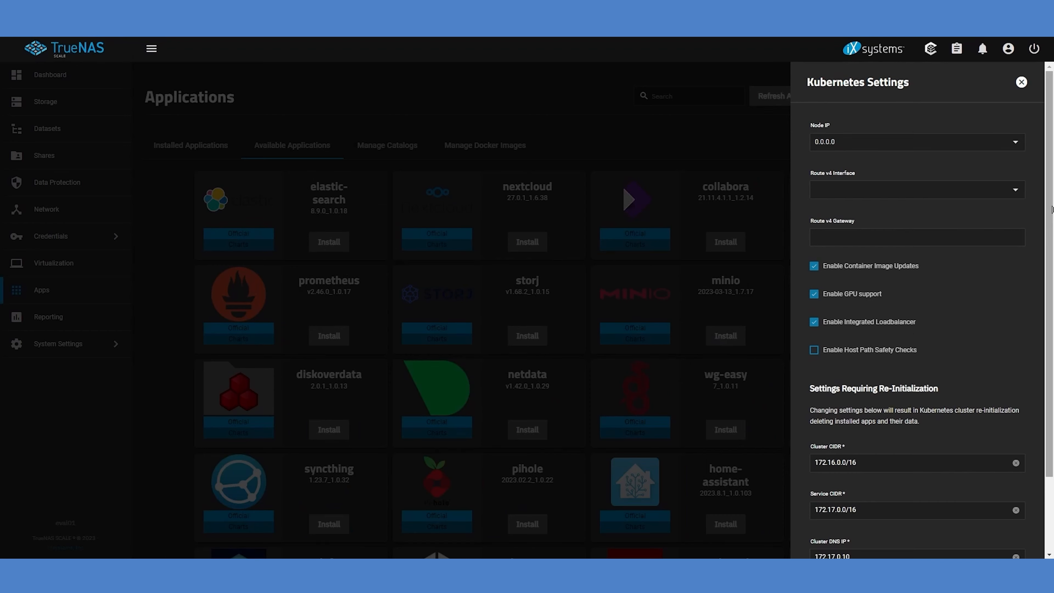
{"action": "left_click_drag", "start_coordinate": [1052, 210], "coordinate": [1052, 328]}
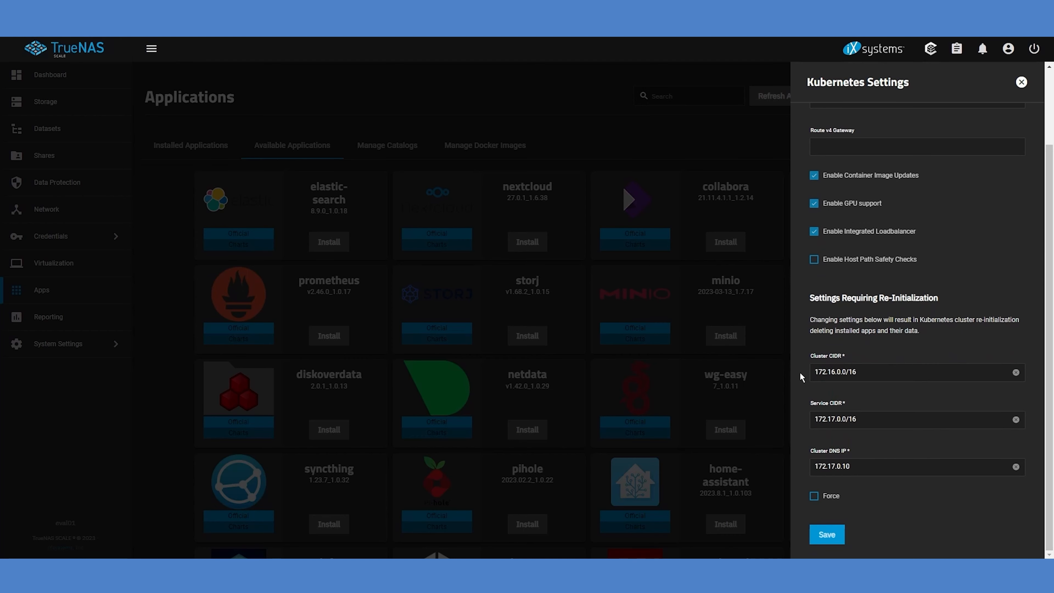
{"action": "left_click", "coordinate": [825, 536]}
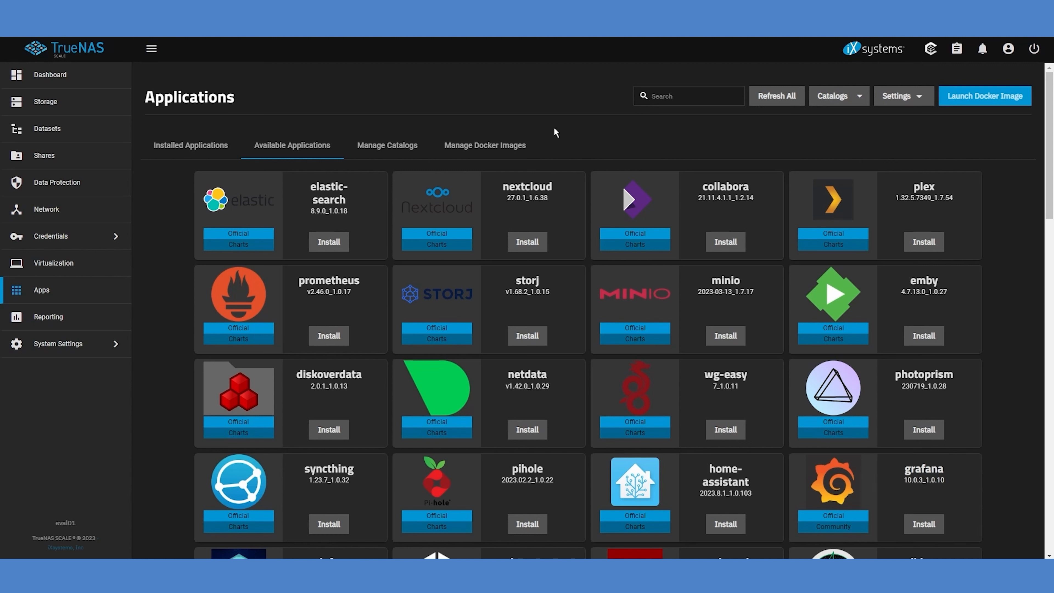
Create a dataset named Media under Evaluation with share type Apps, and select it to show its details
{"action": "left_click", "coordinate": [85, 134]}
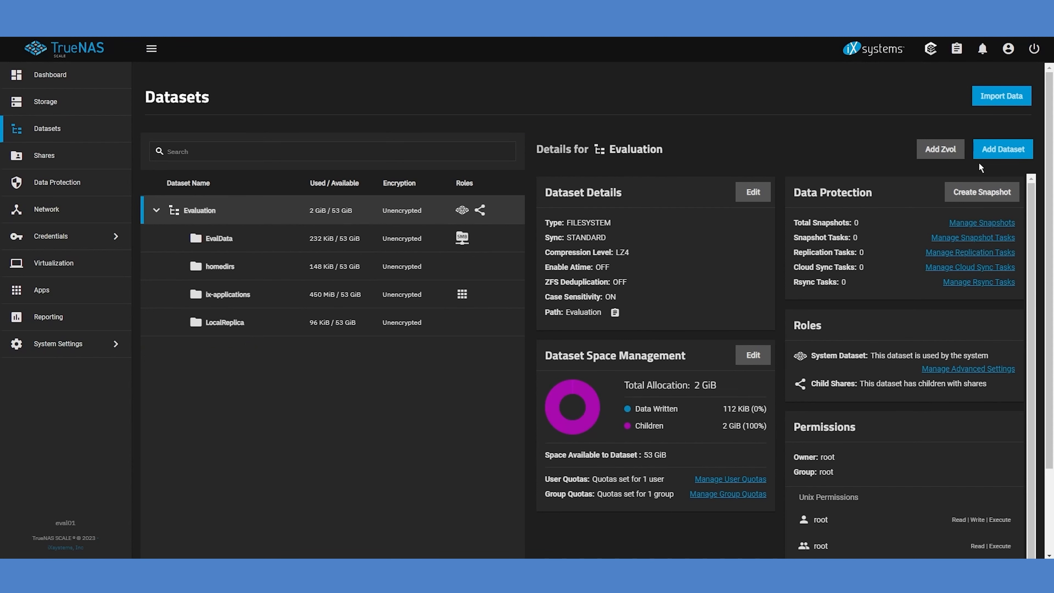
{"action": "left_click", "coordinate": [999, 152]}
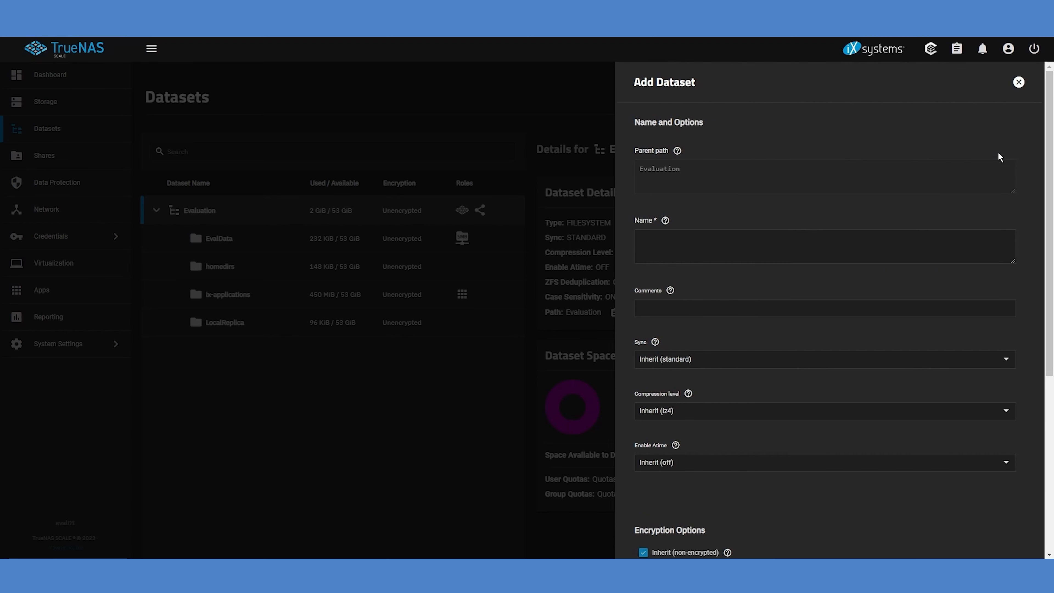
{"action": "left_click", "coordinate": [734, 246]}
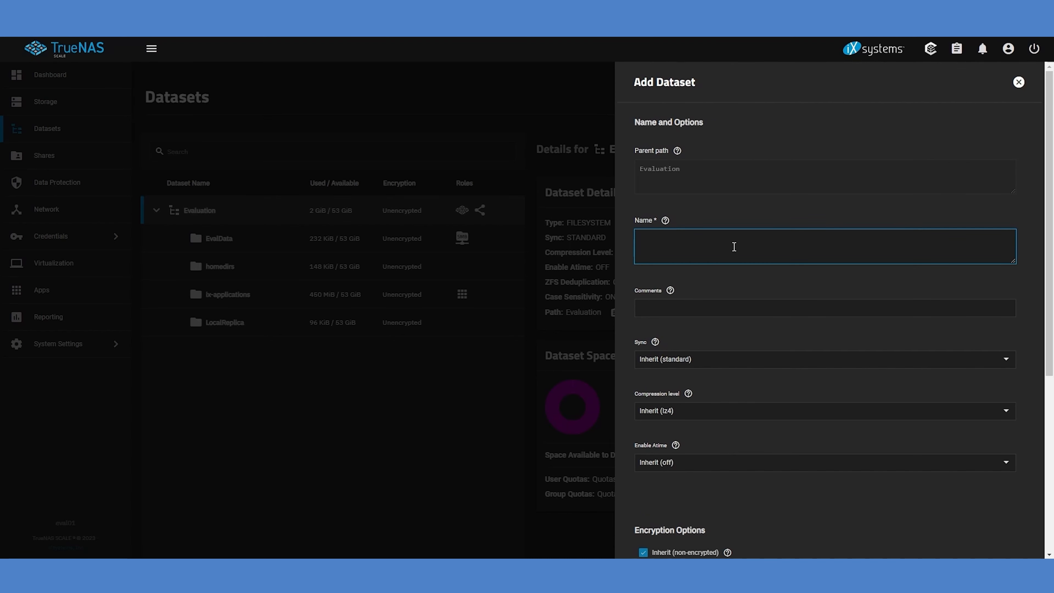
{"action": "type", "text": "Media"}
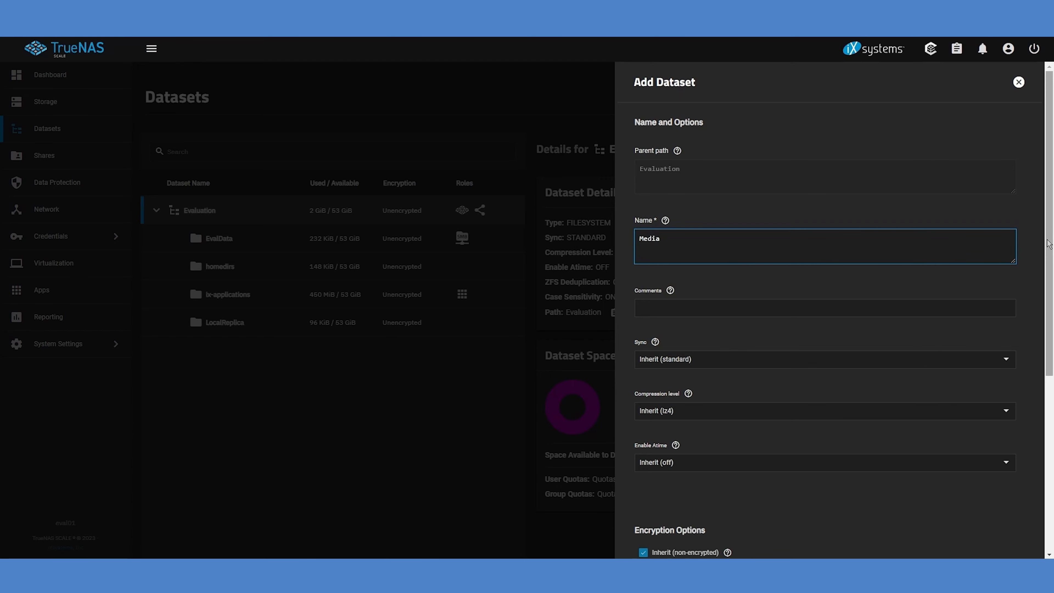
{"action": "scroll", "coordinate": [1045, 246], "scroll_direction": "down", "scroll_amount": 2}
{"action": "scroll", "coordinate": [825, 311], "scroll_direction": "down", "scroll_amount": 5}
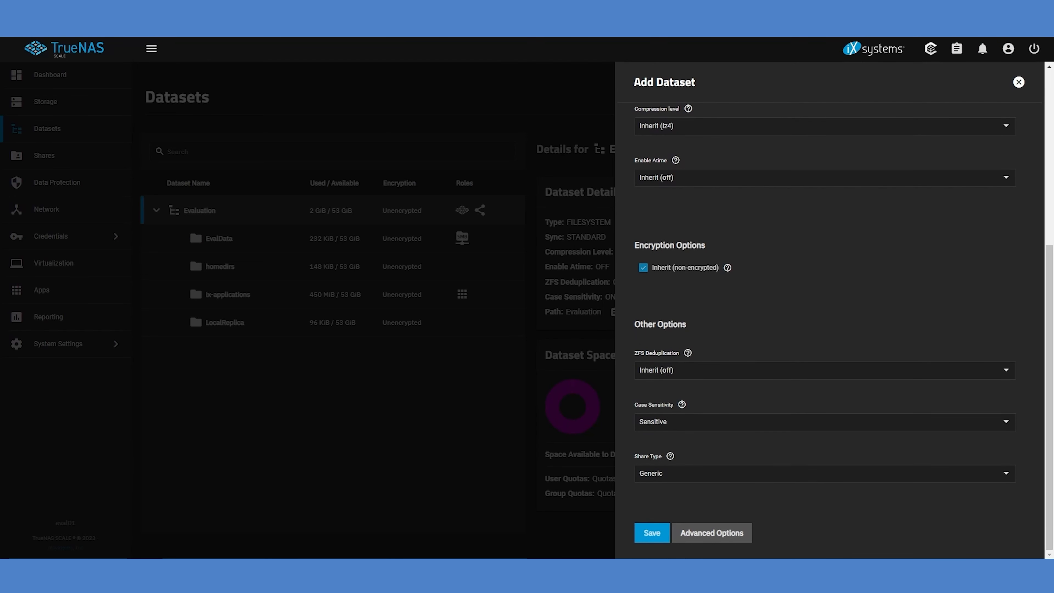
{"action": "left_click", "coordinate": [1007, 475]}
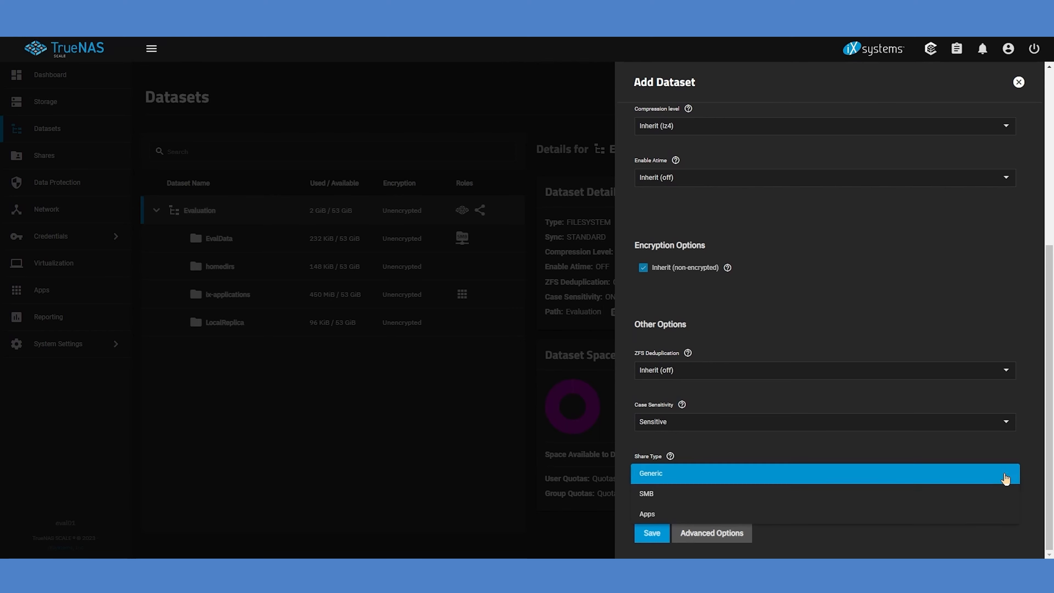
{"action": "left_click", "coordinate": [731, 519]}
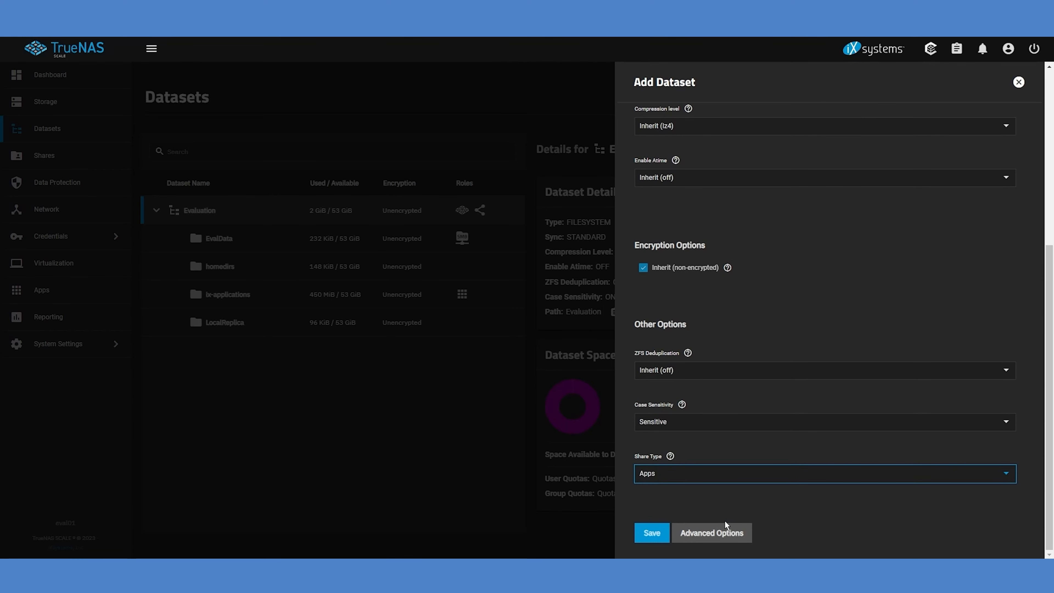
{"action": "left_click", "coordinate": [657, 534]}
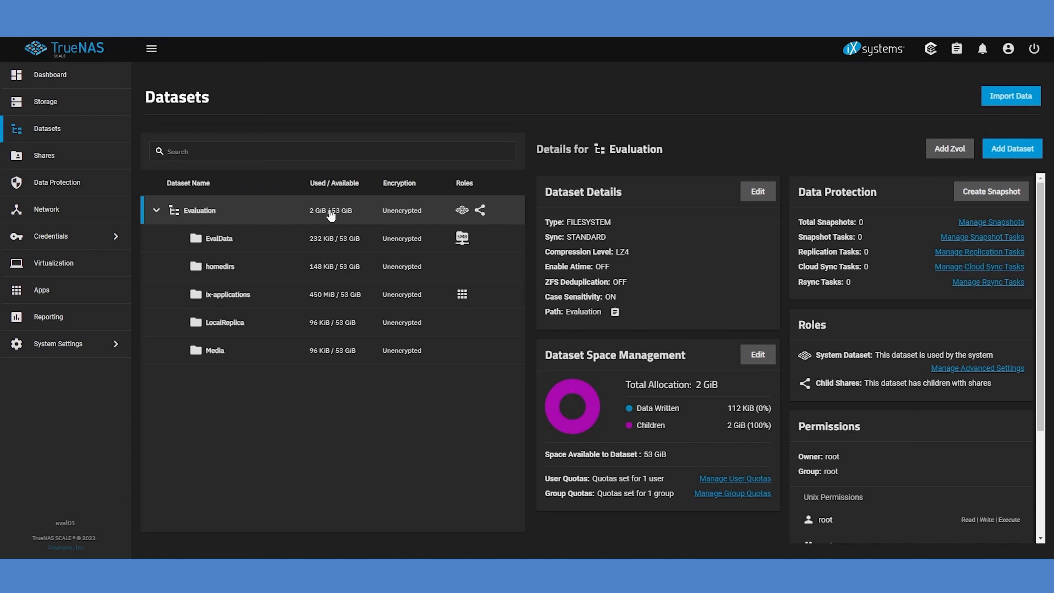
{"action": "left_click", "coordinate": [365, 349]}
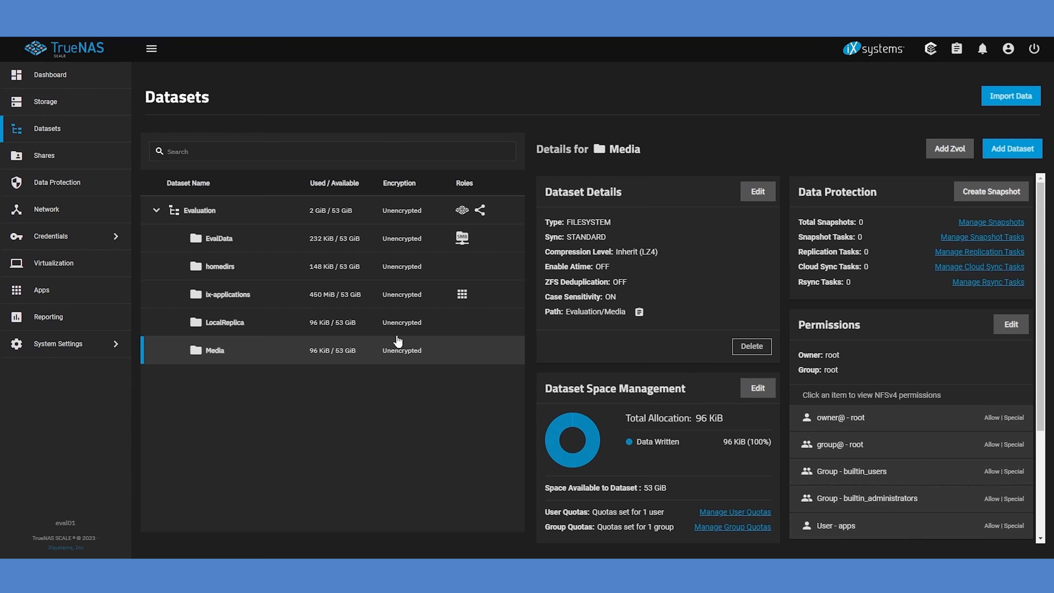
Add a Windows (SMB) share for the path /mnt/Evaluation/Media with the default share parameters
{"action": "left_click", "coordinate": [100, 158]}
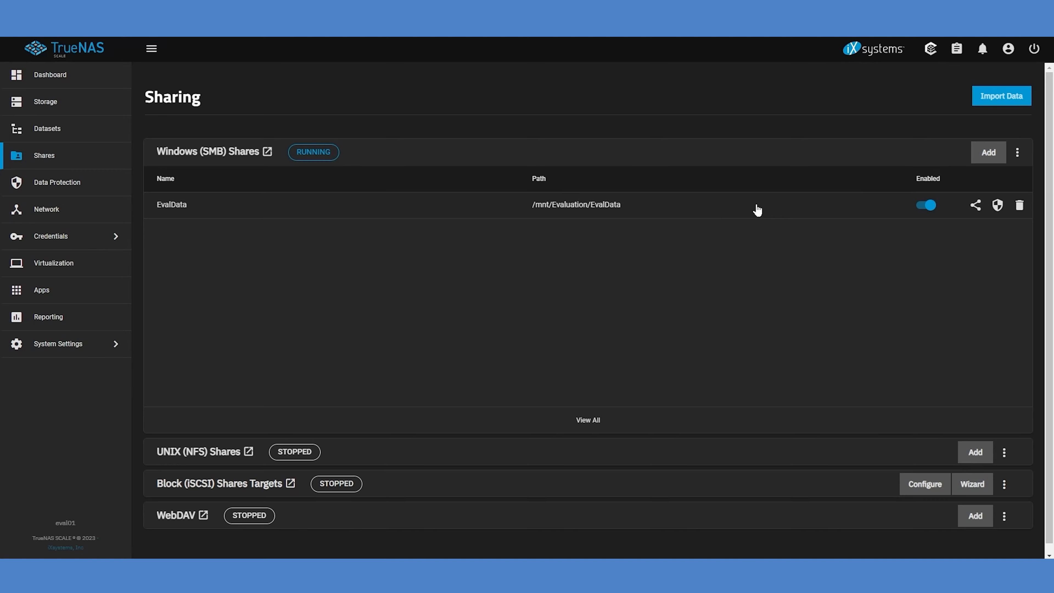
{"action": "left_click", "coordinate": [988, 151]}
{"action": "left_click", "coordinate": [815, 184]}
{"action": "left_click", "coordinate": [826, 200]}
{"action": "left_click", "coordinate": [867, 252]}
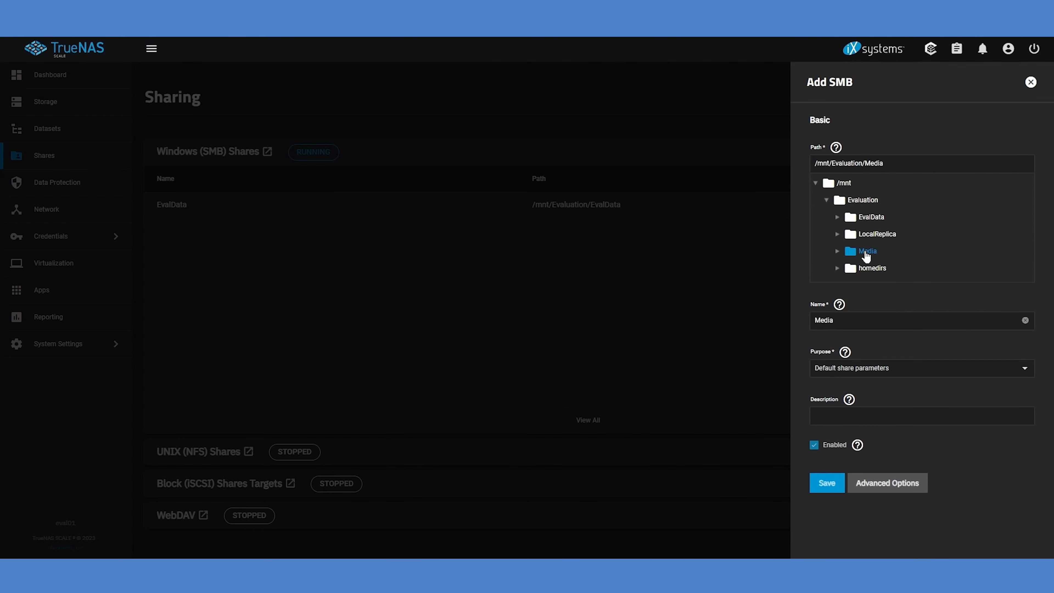
{"action": "left_click", "coordinate": [820, 485]}
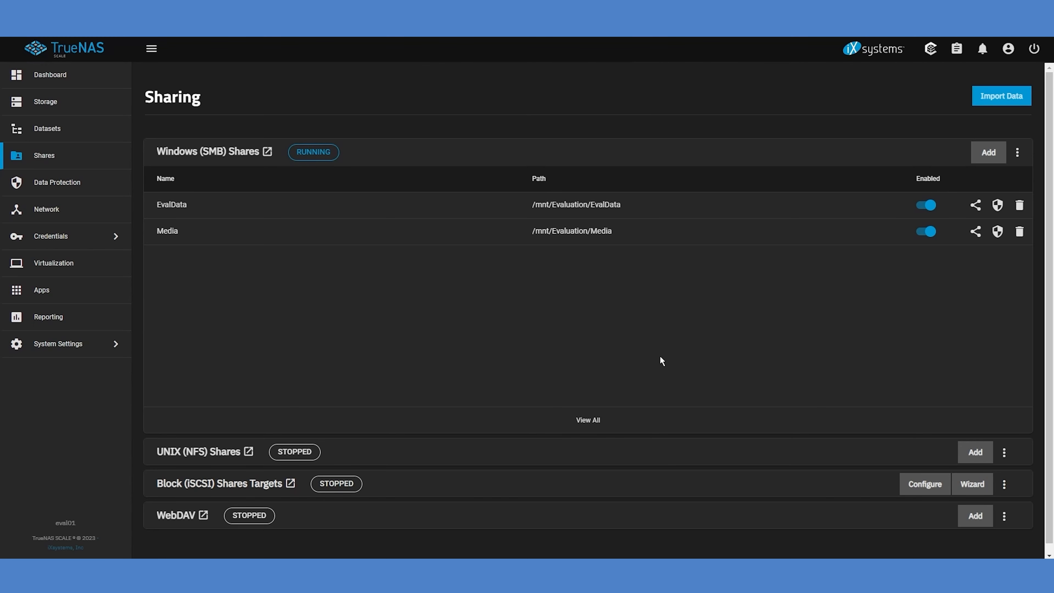
Search the available applications for jellyfin and start installing it
{"action": "left_click", "coordinate": [103, 298]}
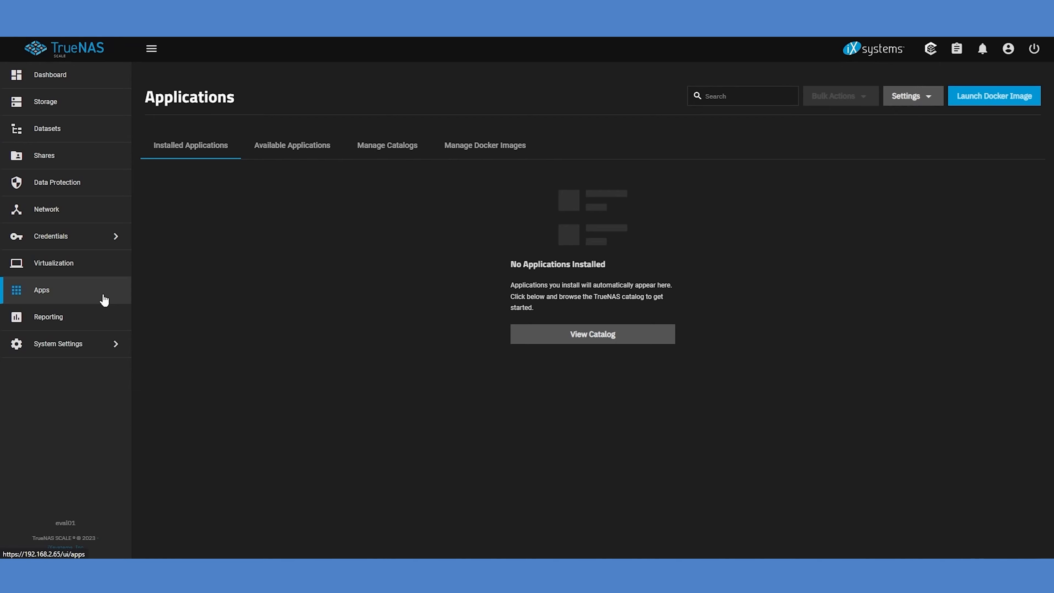
{"action": "left_click", "coordinate": [294, 148]}
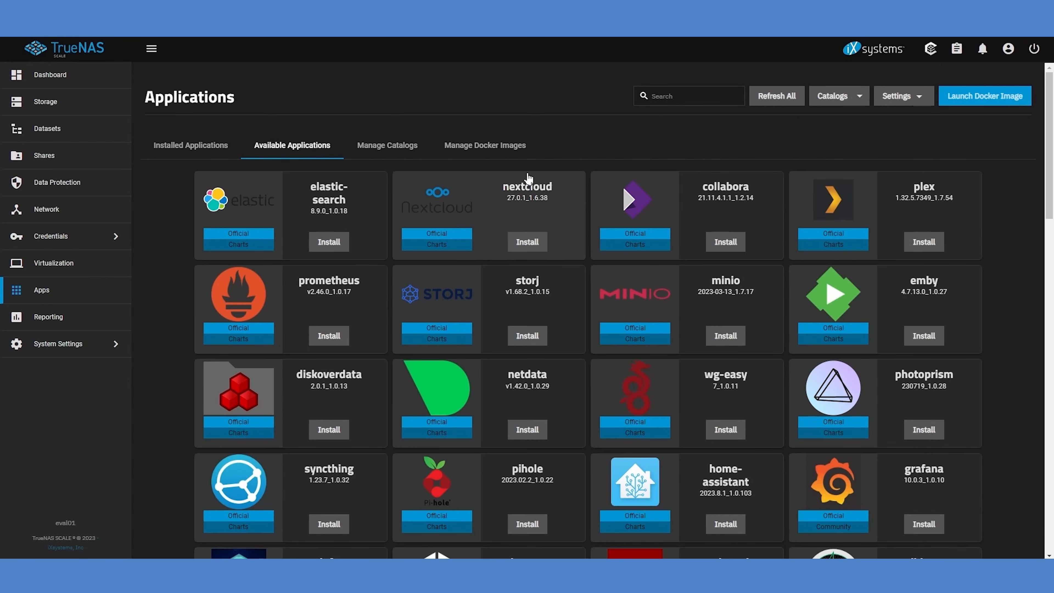
{"action": "left_click", "coordinate": [671, 95]}
{"action": "type", "text": "jellyfin"}
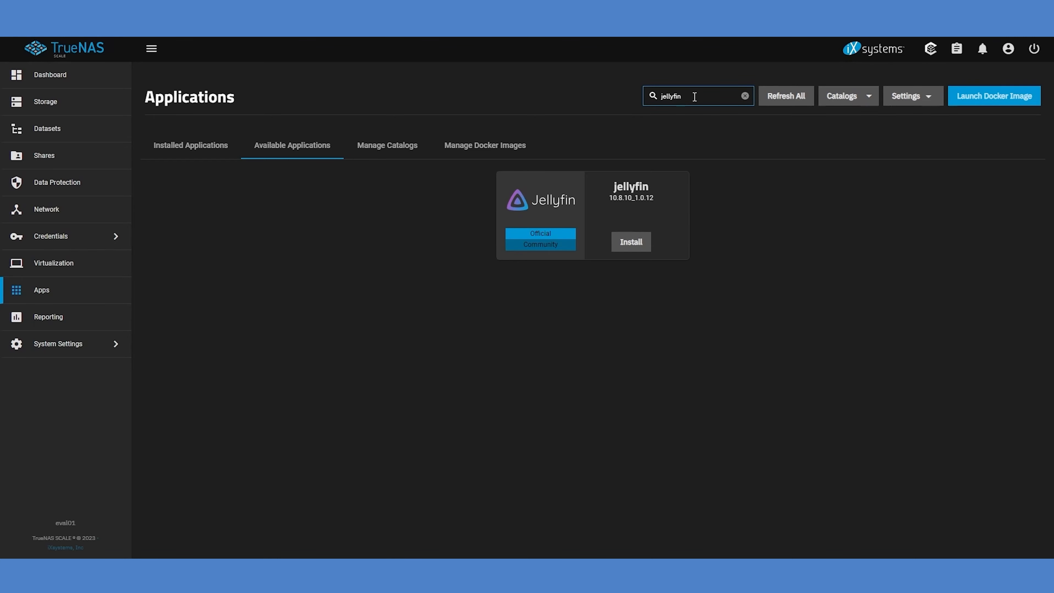
{"action": "left_click", "coordinate": [625, 245]}
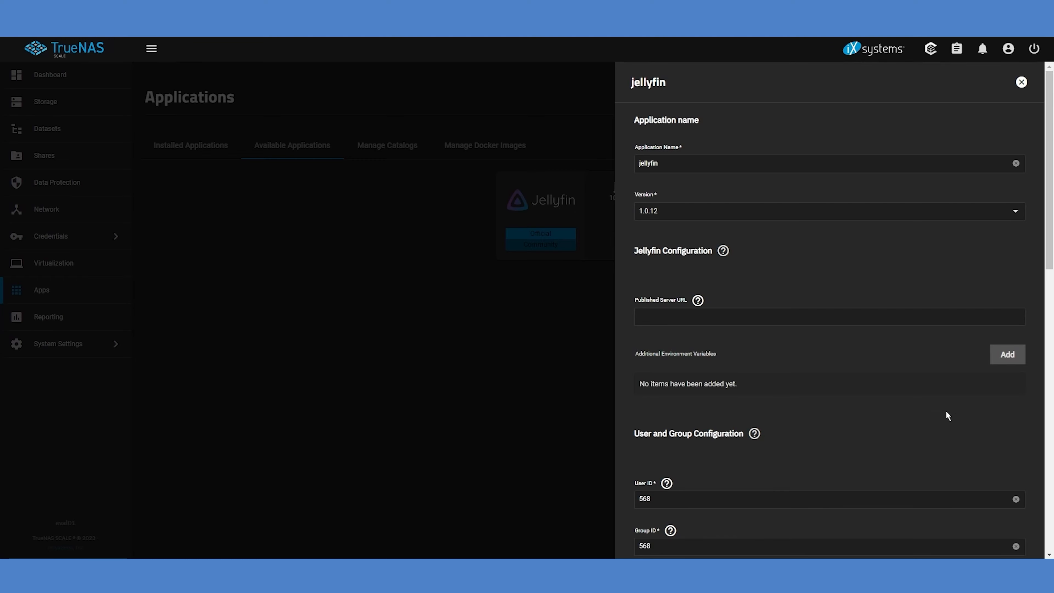
Choose ixVolume as the type for both the Jellyfin config storage and cache storage
{"action": "left_click_drag", "start_coordinate": [1052, 272], "coordinate": [1052, 432]}
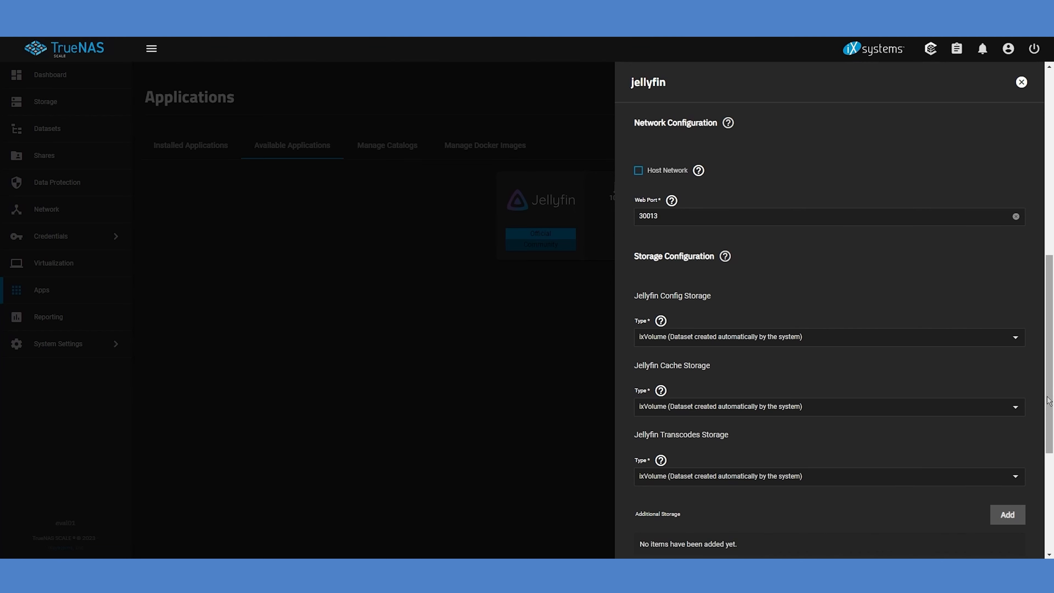
{"action": "left_click_drag", "start_coordinate": [1049, 401], "coordinate": [1048, 474]}
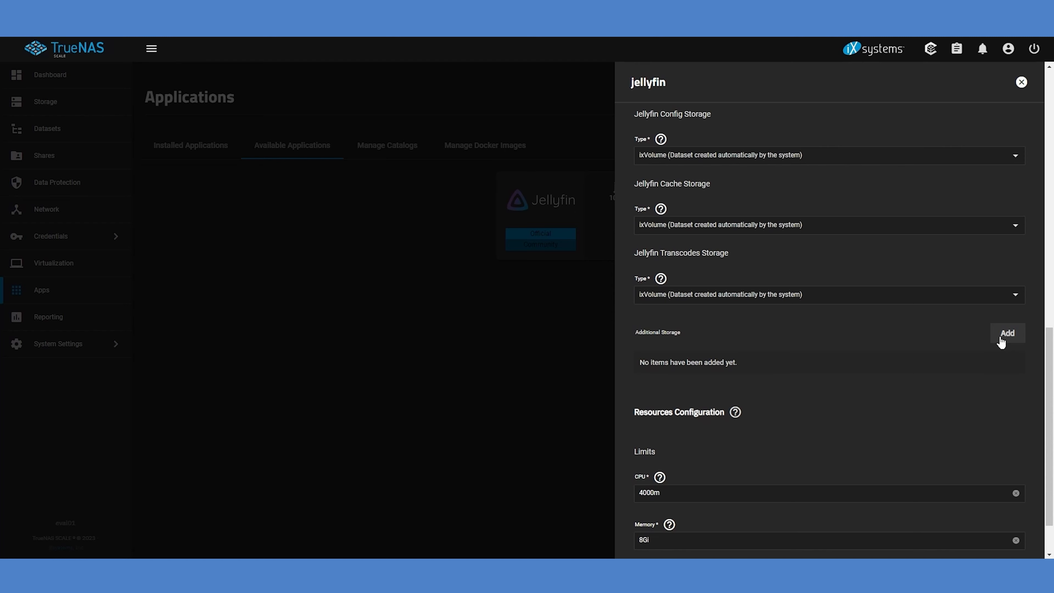
{"action": "left_click", "coordinate": [1018, 161]}
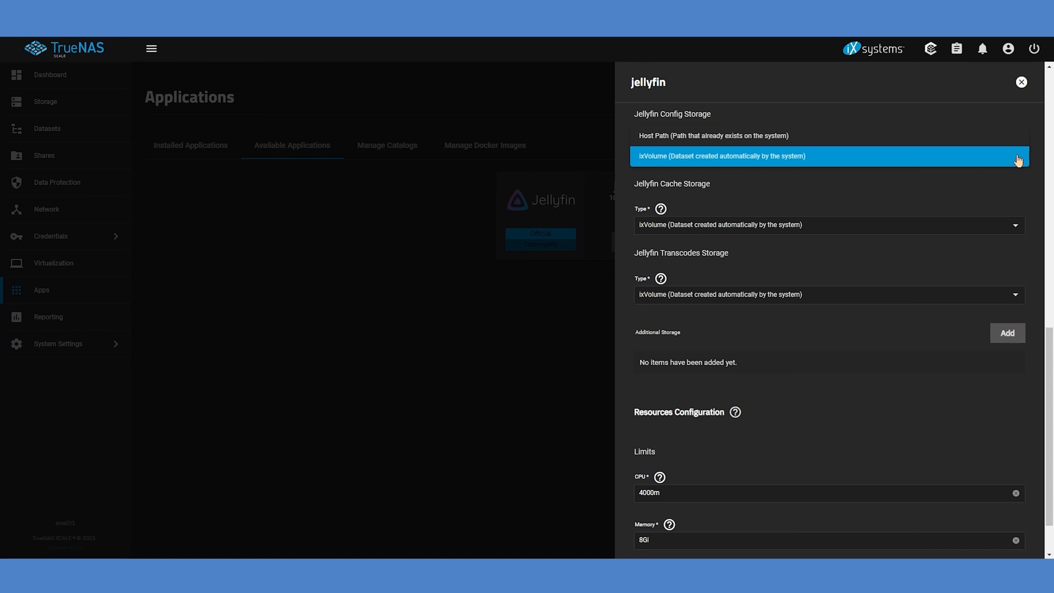
{"action": "left_click", "coordinate": [1018, 161]}
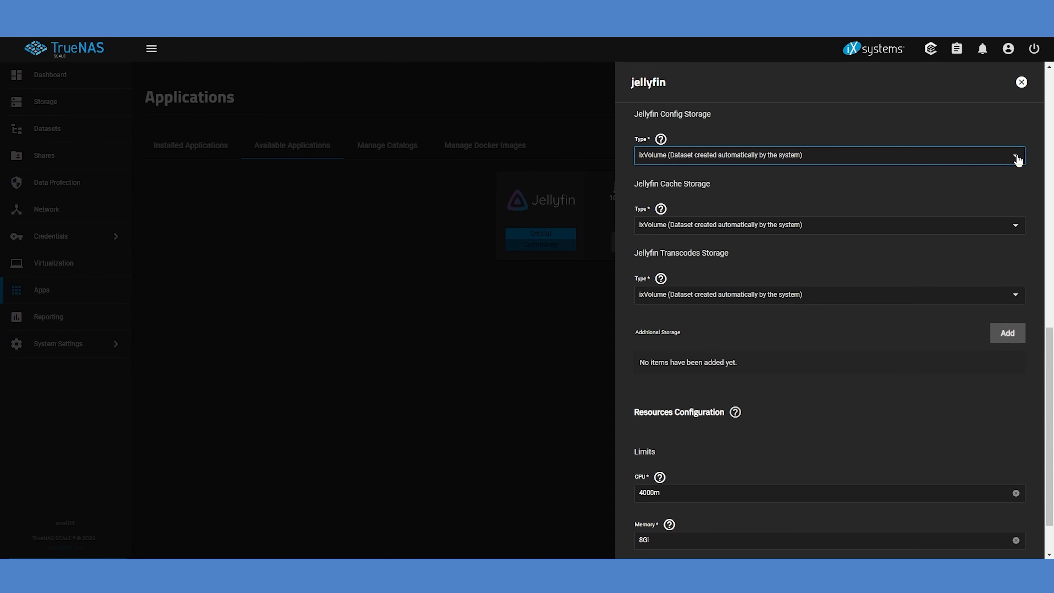
{"action": "left_click", "coordinate": [1018, 229]}
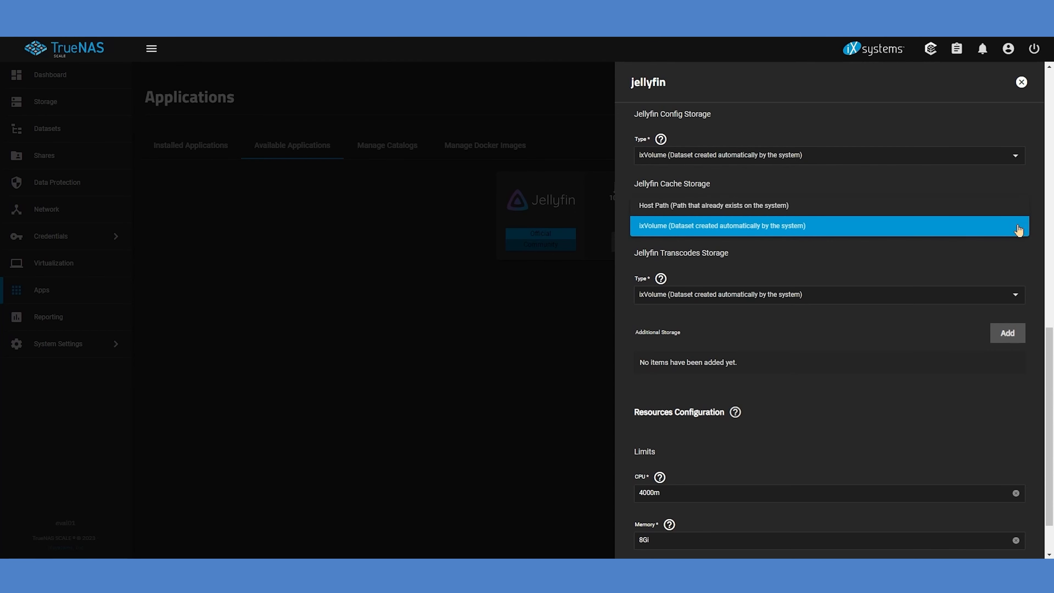
{"action": "left_click", "coordinate": [1018, 229]}
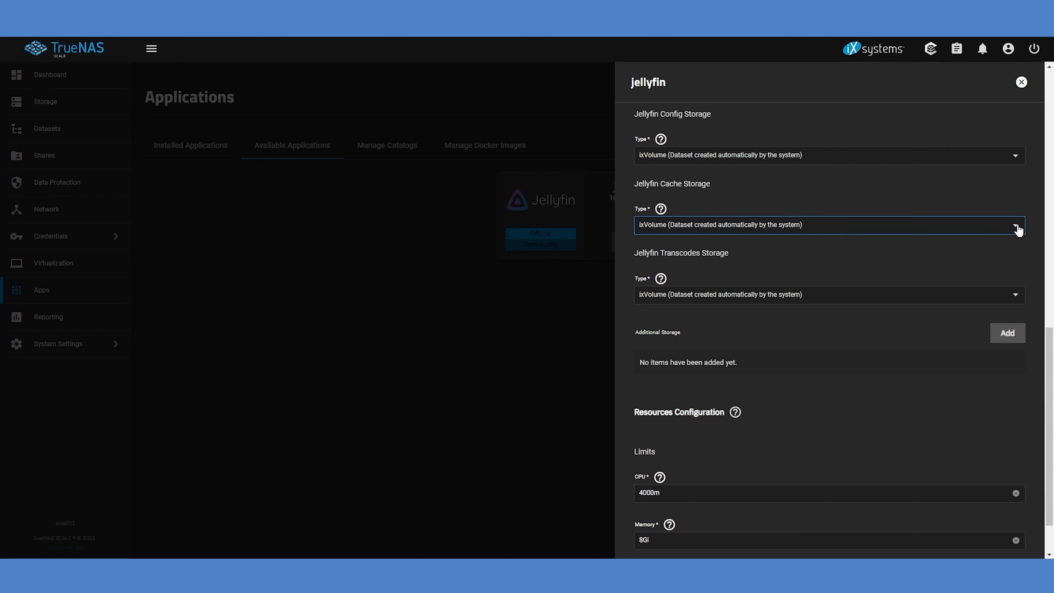
Set the Jellyfin transcodes storage type to emptyDir and open the choices for its medium
{"action": "left_click", "coordinate": [1016, 297]}
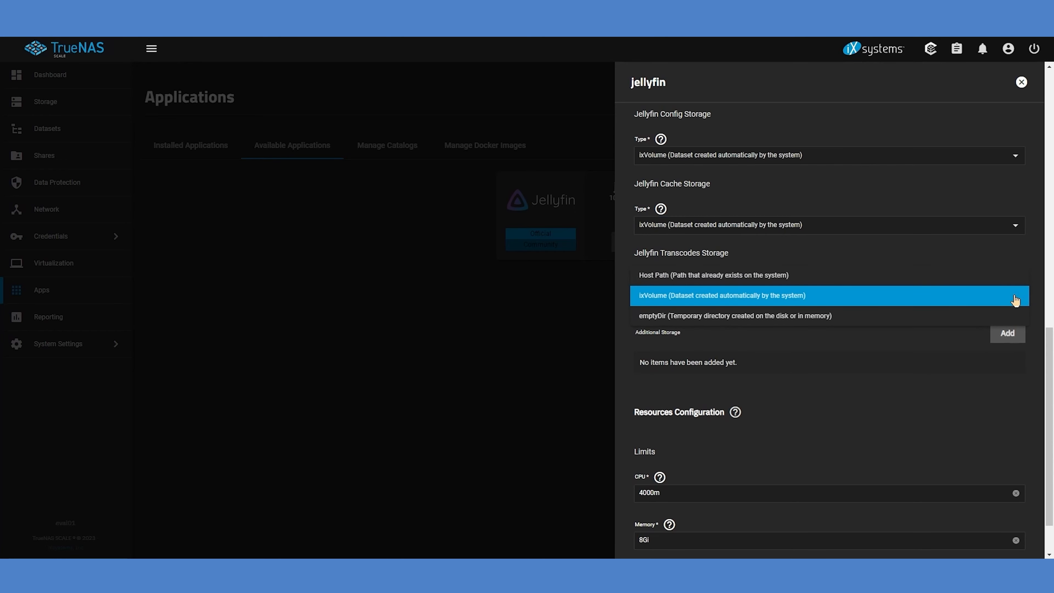
{"action": "left_click", "coordinate": [986, 320]}
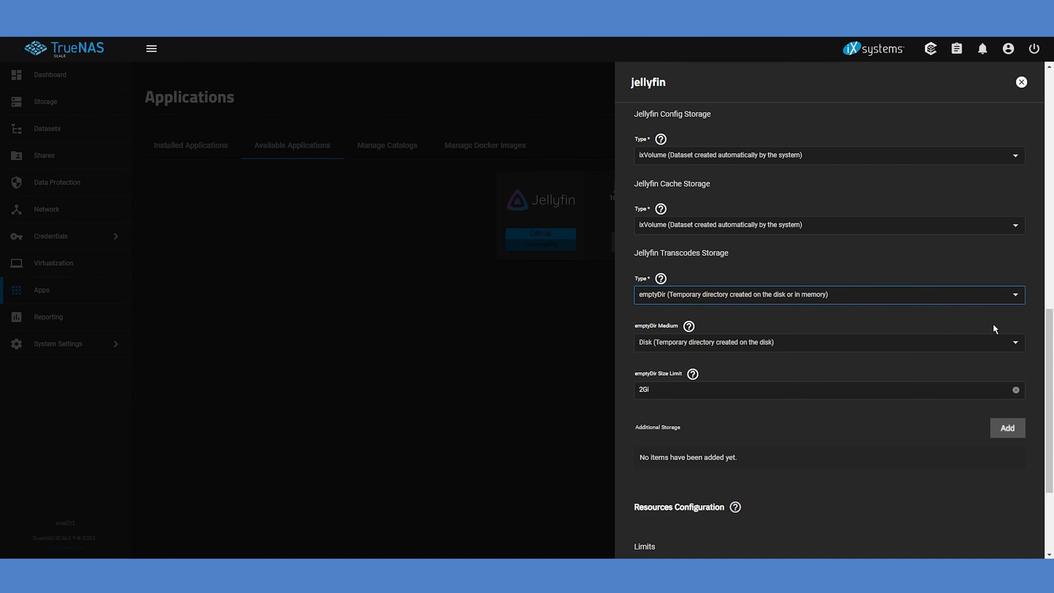
{"action": "left_click", "coordinate": [1015, 349]}
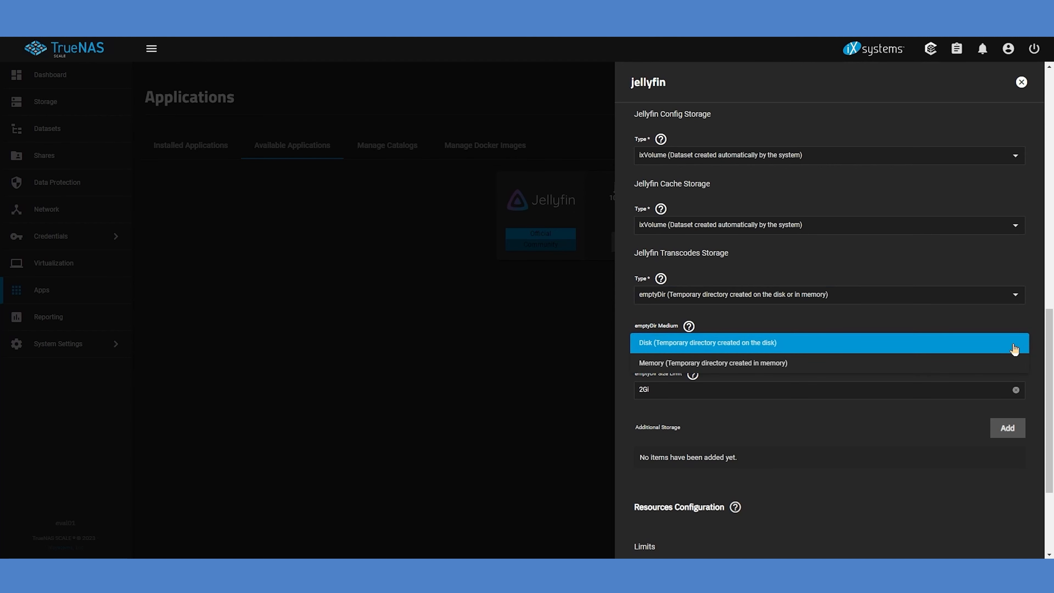
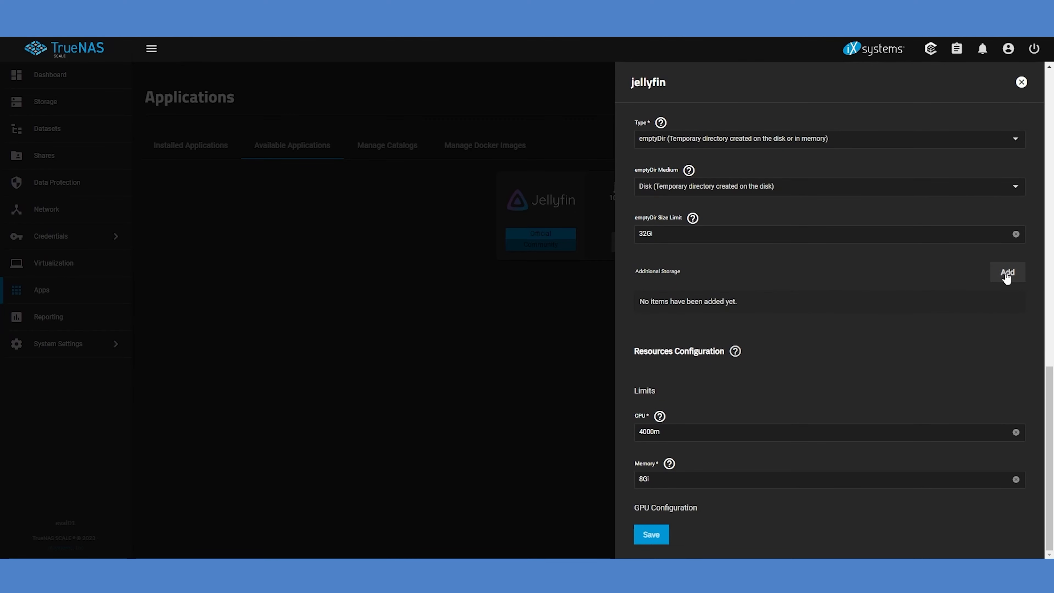
Add a Host Path additional storage entry for Jellyfin with host path /mnt/Evaluation/Media and mount path /Media
{"action": "left_click", "coordinate": [1008, 273]}
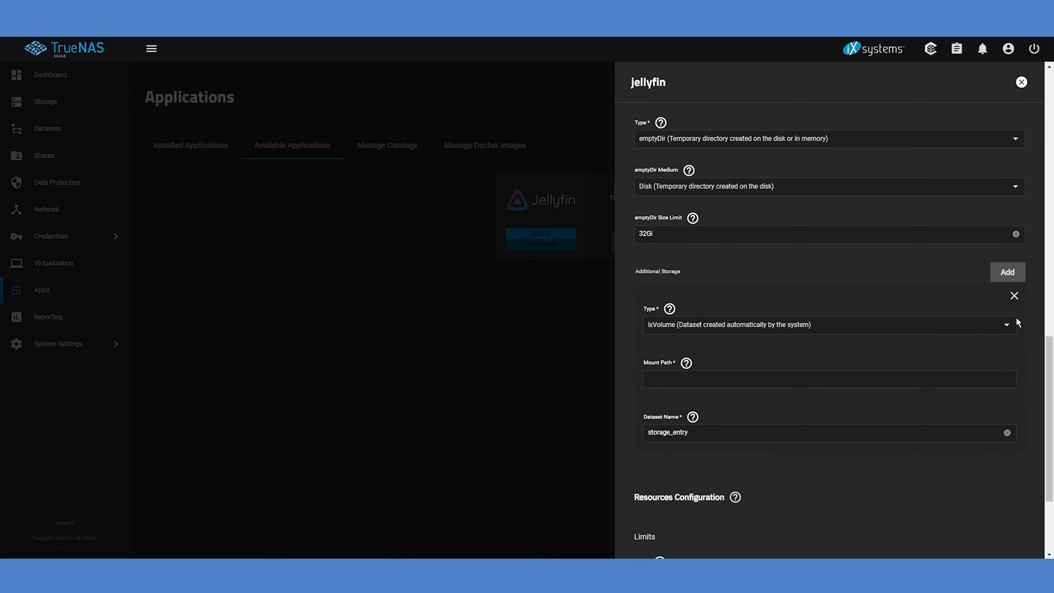
{"action": "left_click", "coordinate": [1009, 331]}
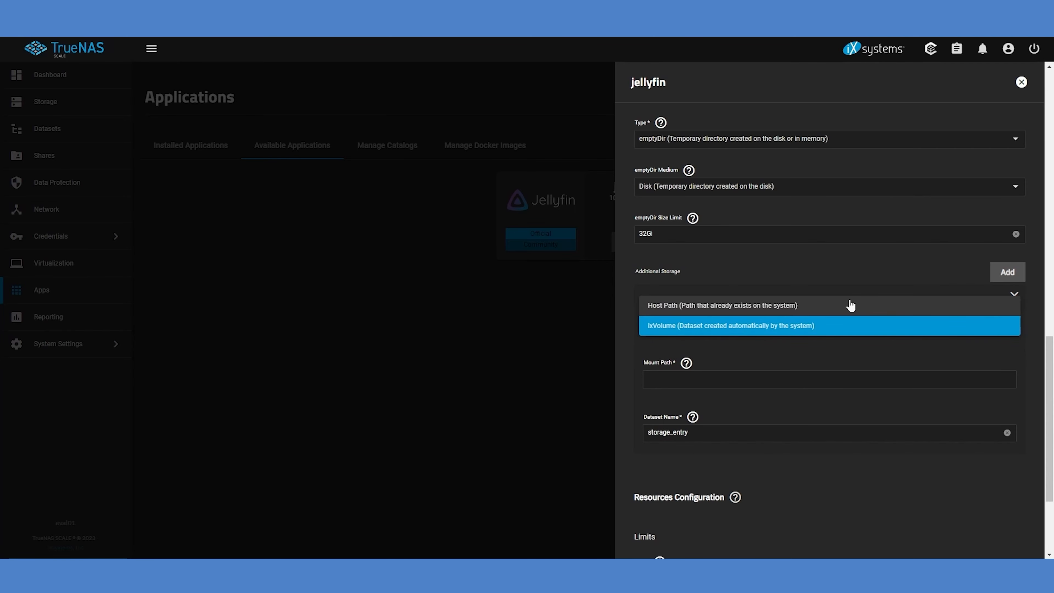
{"action": "left_click", "coordinate": [836, 306]}
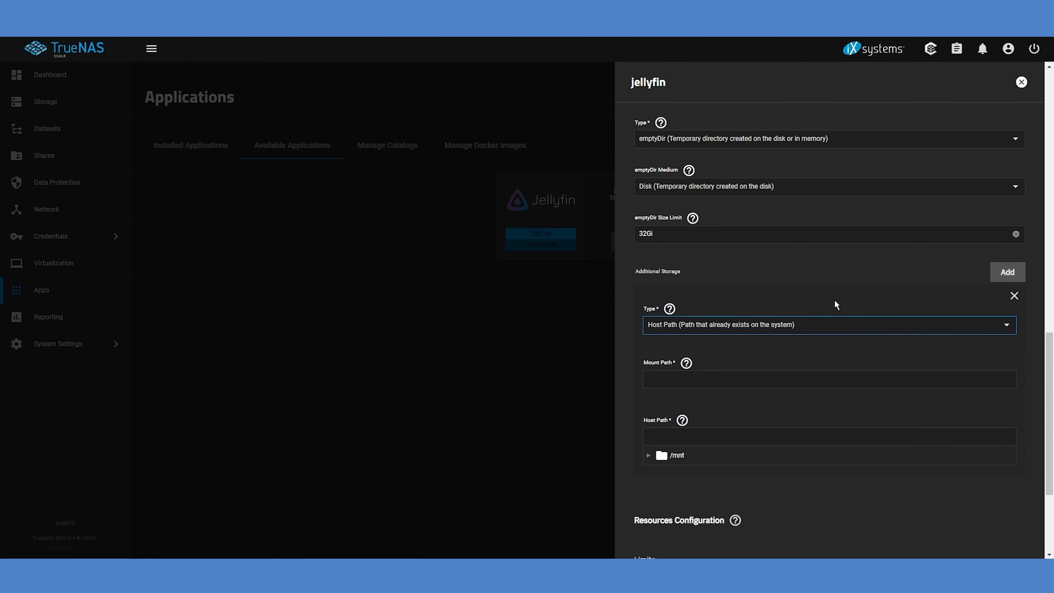
{"action": "left_click", "coordinate": [649, 456]}
{"action": "left_click", "coordinate": [659, 473]}
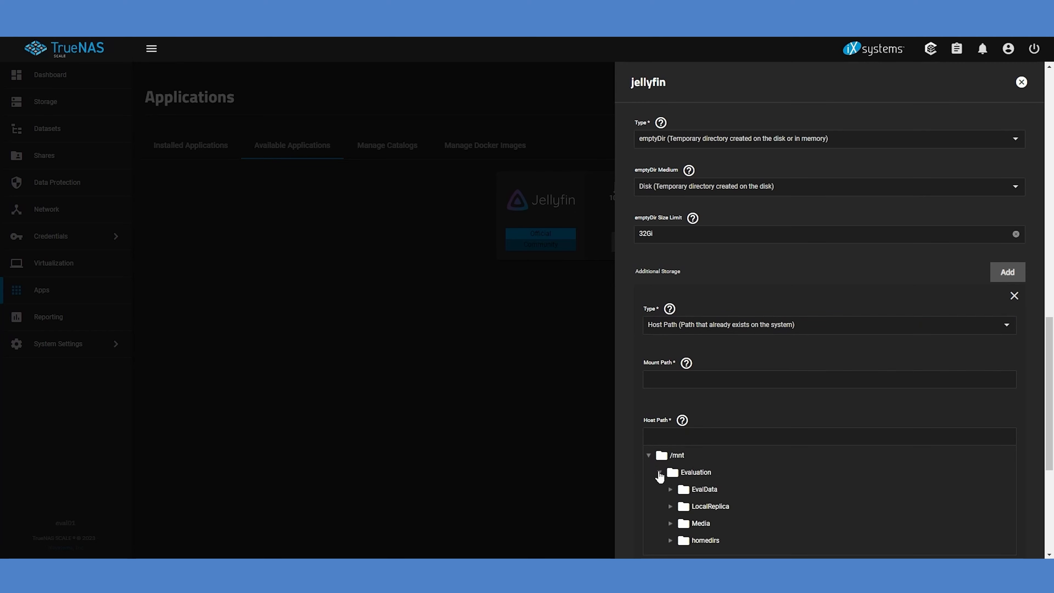
{"action": "left_click", "coordinate": [697, 526]}
{"action": "left_click", "coordinate": [702, 377]}
{"action": "type", "text": "/Media"}
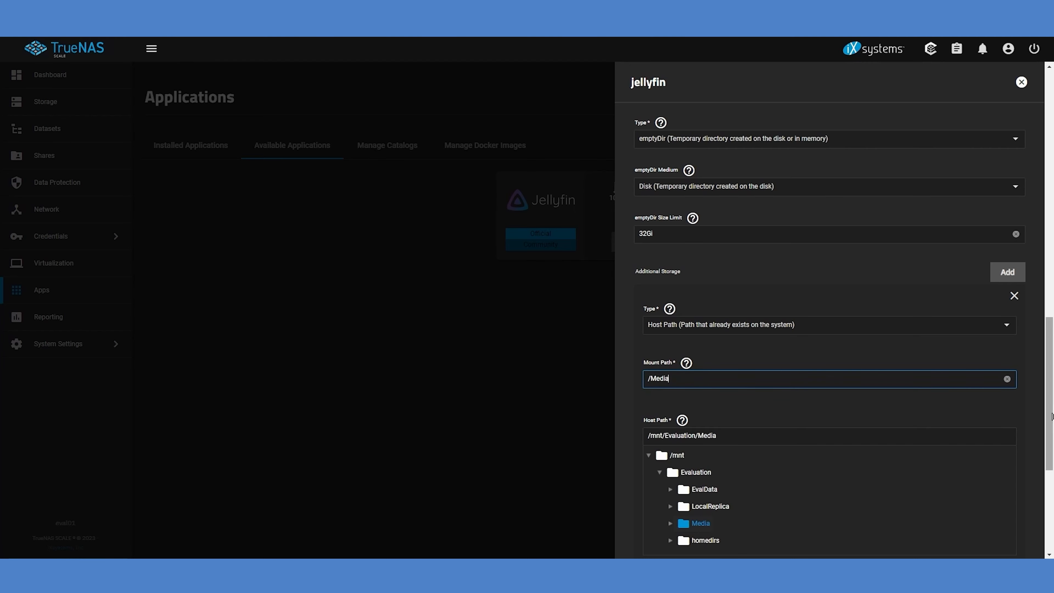
Save the Jellyfin configuration to install the app, and open the installed app's web portal
{"action": "scroll", "coordinate": [1053, 417], "scroll_direction": "down", "scroll_amount": 5}
{"action": "scroll", "coordinate": [831, 332], "scroll_direction": "down", "scroll_amount": 1}
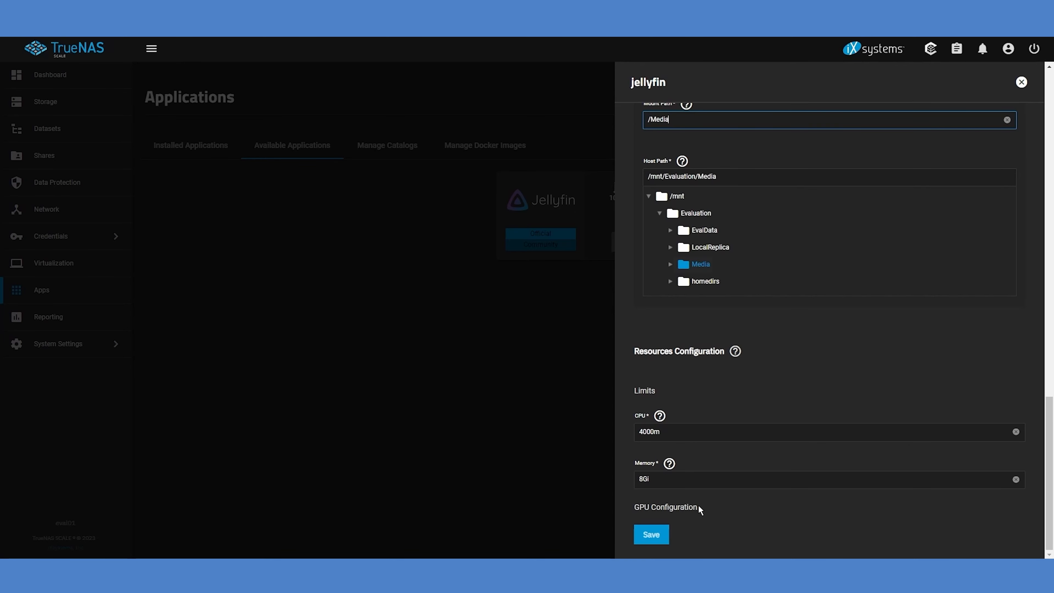
{"action": "left_click", "coordinate": [652, 536]}
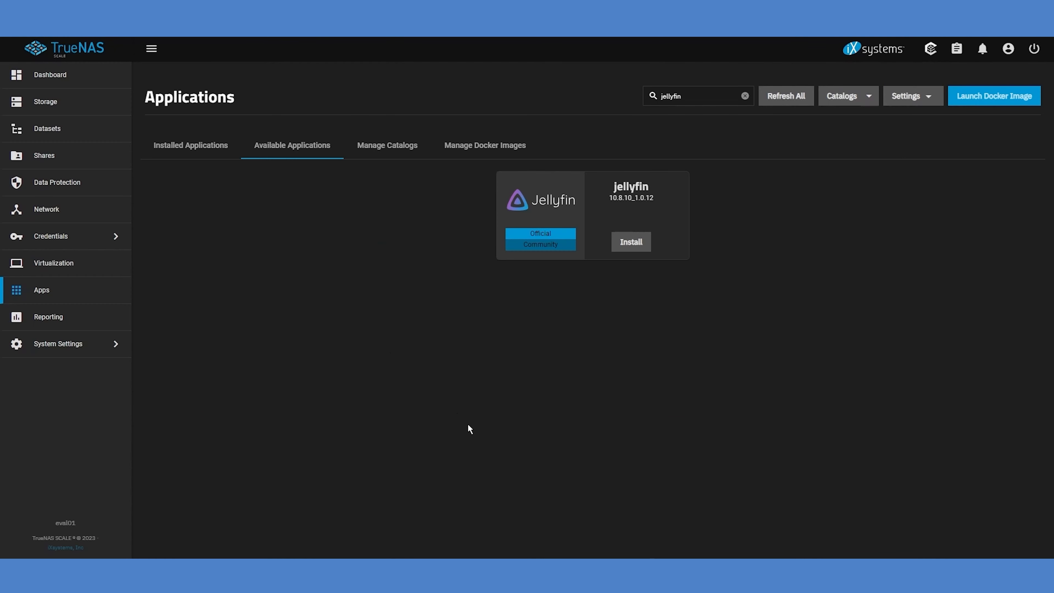
{"action": "left_click", "coordinate": [193, 145]}
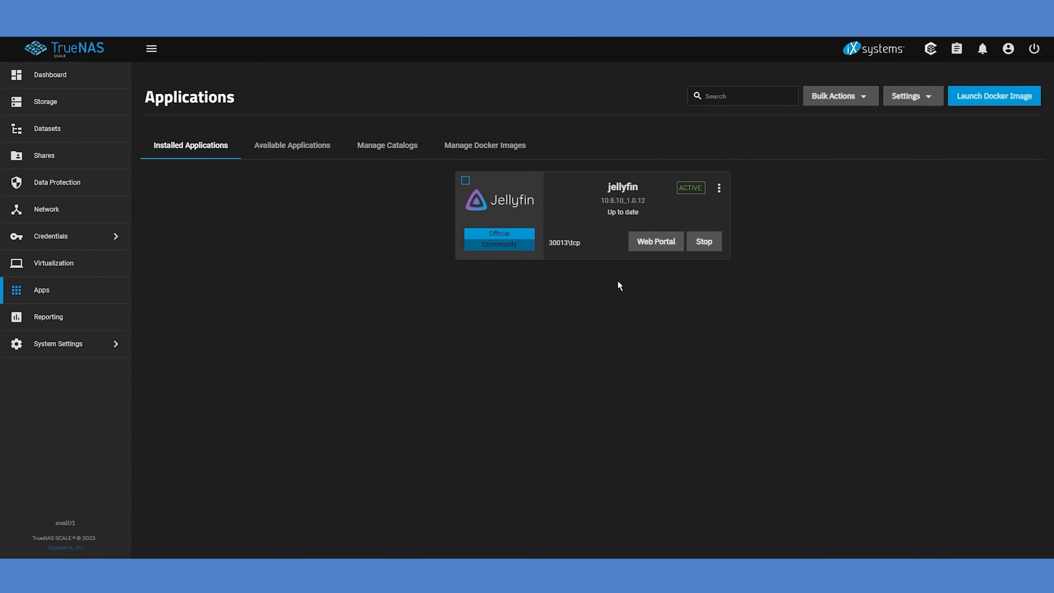
{"action": "left_click", "coordinate": [657, 245]}
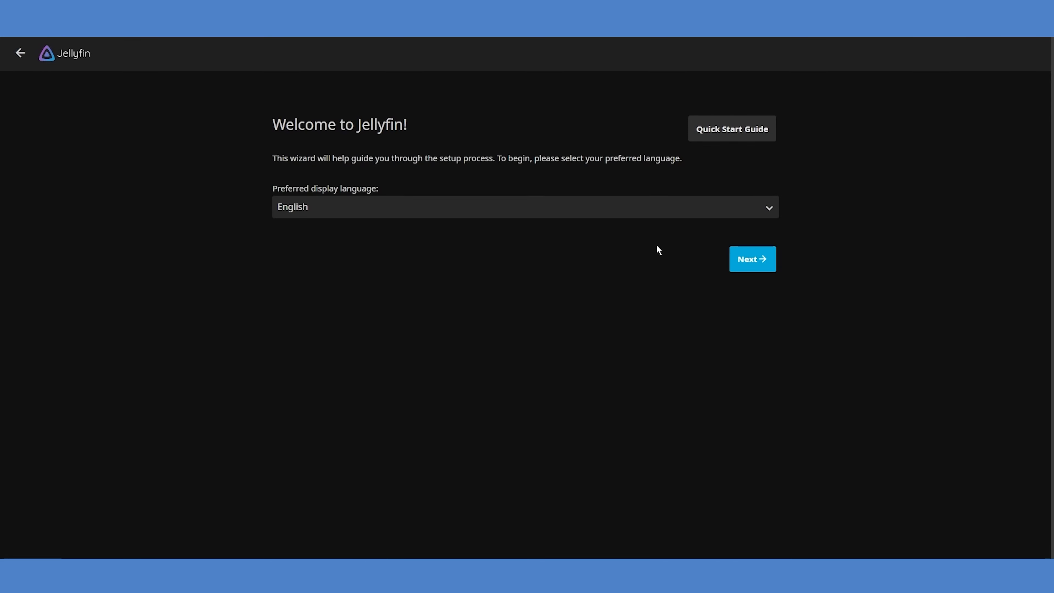
Accept English as the display language and create the admin account jellyfinadmin, entering and confirming its password
{"action": "left_click", "coordinate": [762, 260]}
{"action": "left_click_drag", "start_coordinate": [393, 205], "coordinate": [251, 197]}
{"action": "type", "text": "jellyfinadmin"}
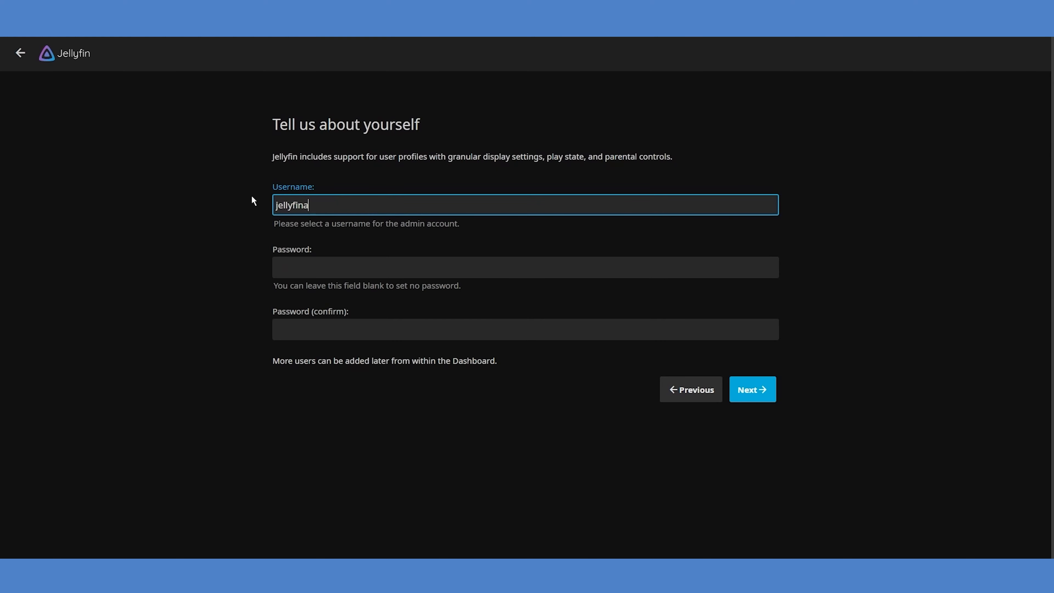
{"action": "key", "text": "Tab"}
{"action": "type", "text": "••••••••"}
{"action": "key", "text": "Tab"}
{"action": "type", "text": "••••••••"}
{"action": "left_click", "coordinate": [746, 393]}
Add a Movies media library using the /Media folder, with English as the download language and United States as the country
{"action": "left_click", "coordinate": [358, 207]}
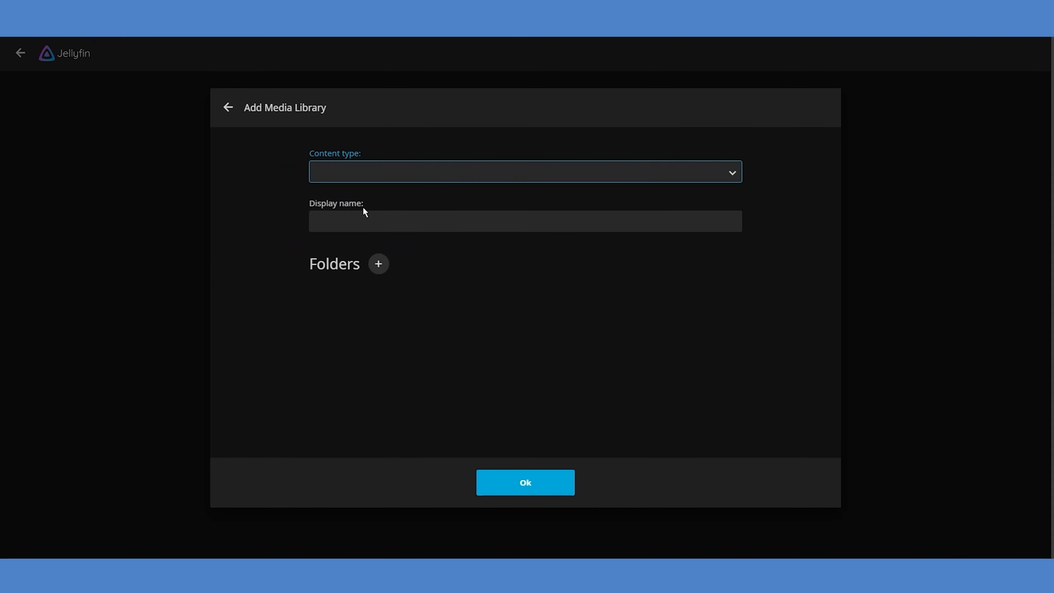
{"action": "left_click", "coordinate": [733, 176]}
{"action": "left_click", "coordinate": [718, 202]}
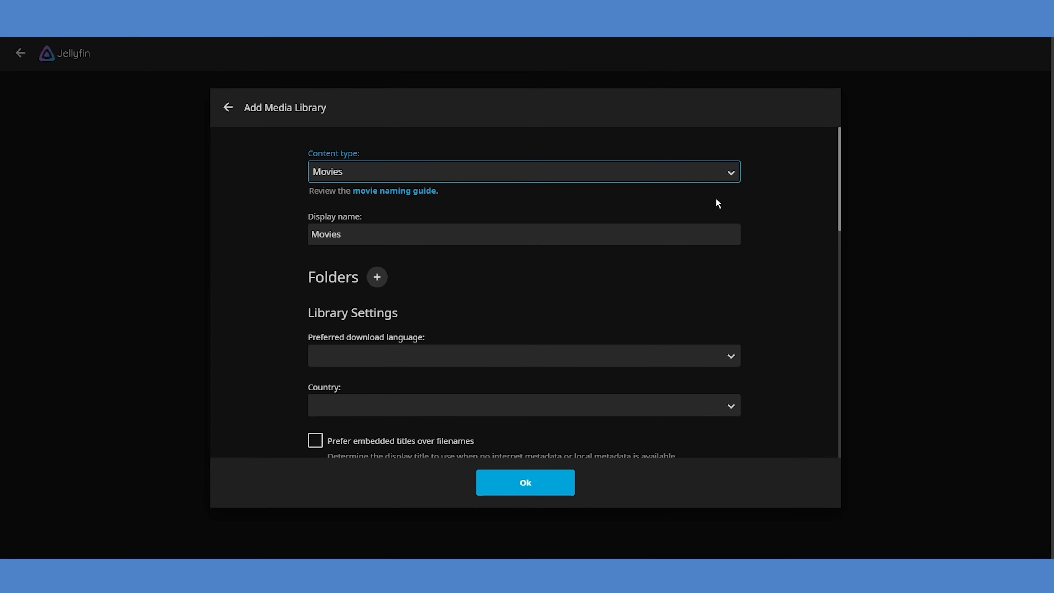
{"action": "left_click", "coordinate": [377, 277]}
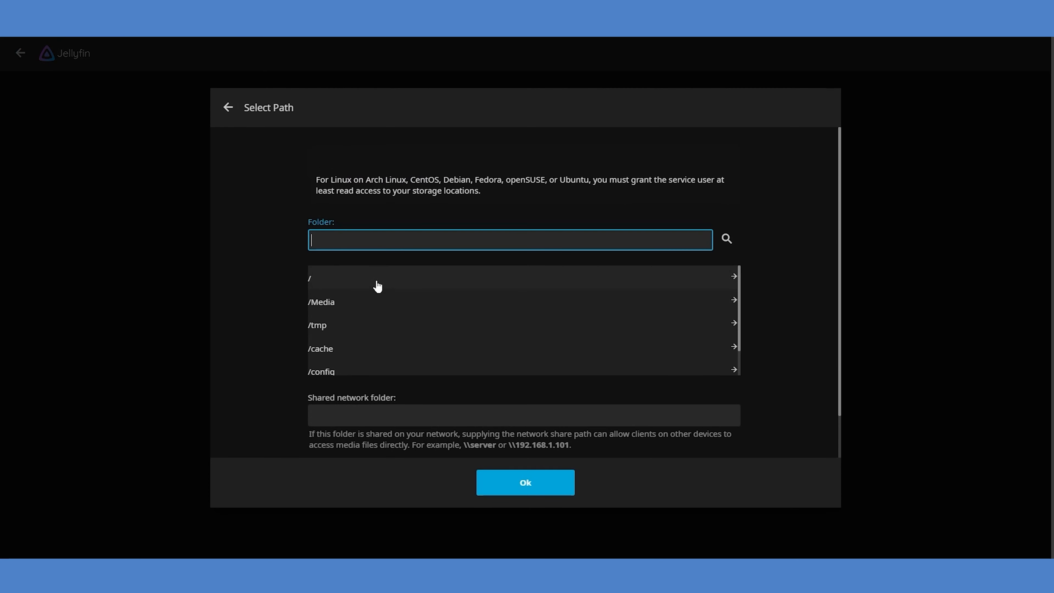
{"action": "left_click", "coordinate": [327, 307]}
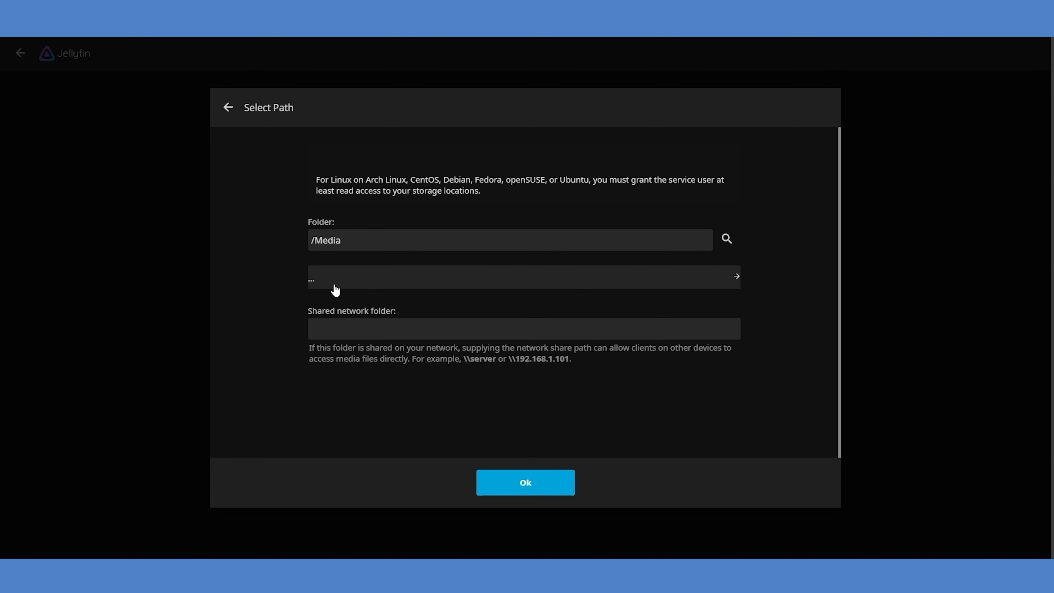
{"action": "left_click", "coordinate": [525, 483]}
{"action": "scroll", "coordinate": [732, 229], "scroll_direction": "down", "scroll_amount": 5}
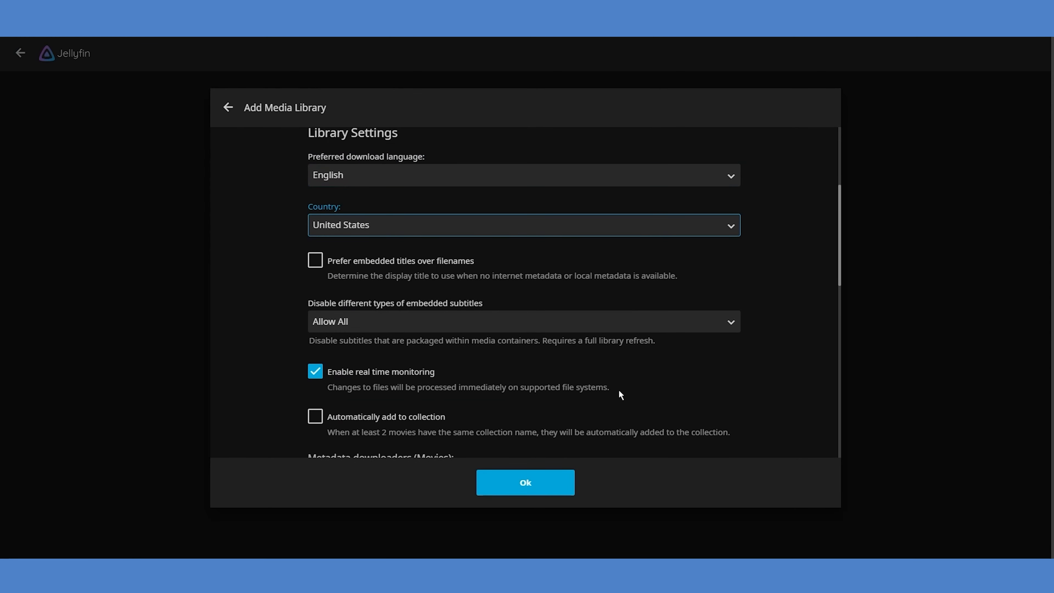
{"action": "scroll", "coordinate": [619, 395], "scroll_direction": "down", "scroll_amount": 15}
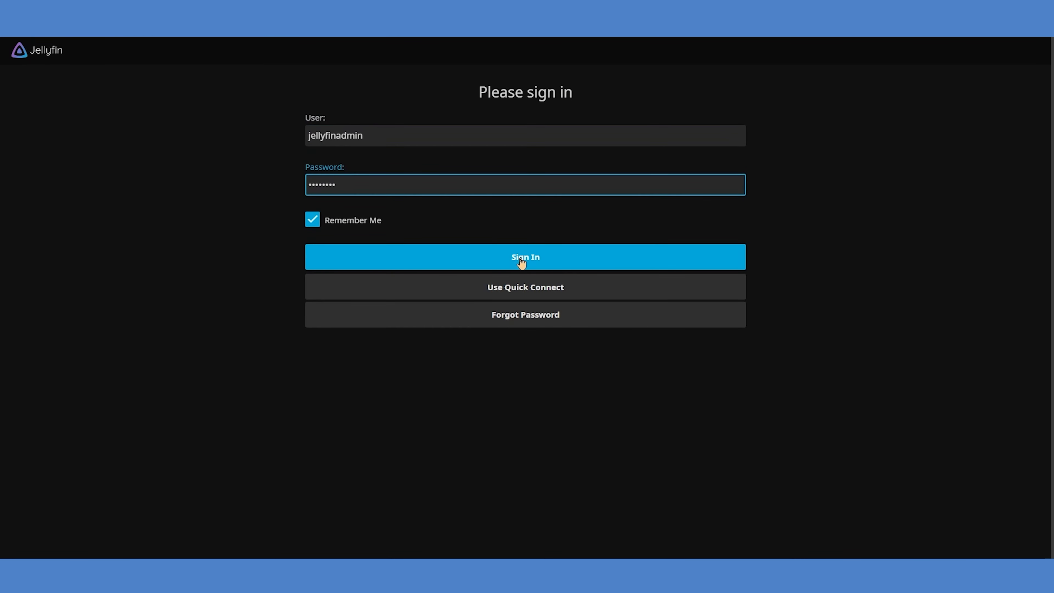
Sign in to Jellyfin and copy Big Buck Bunny (2008).mp4 into the Media network share
{"action": "left_click", "coordinate": [522, 261]}
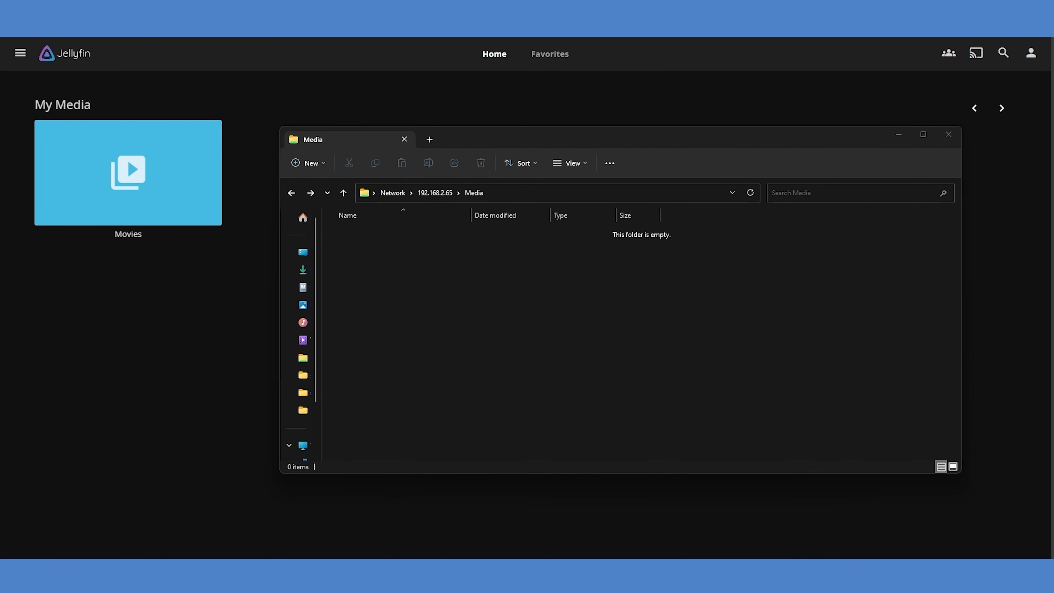
{"action": "left_click_drag", "start_coordinate": [911, 374], "coordinate": [541, 283]}
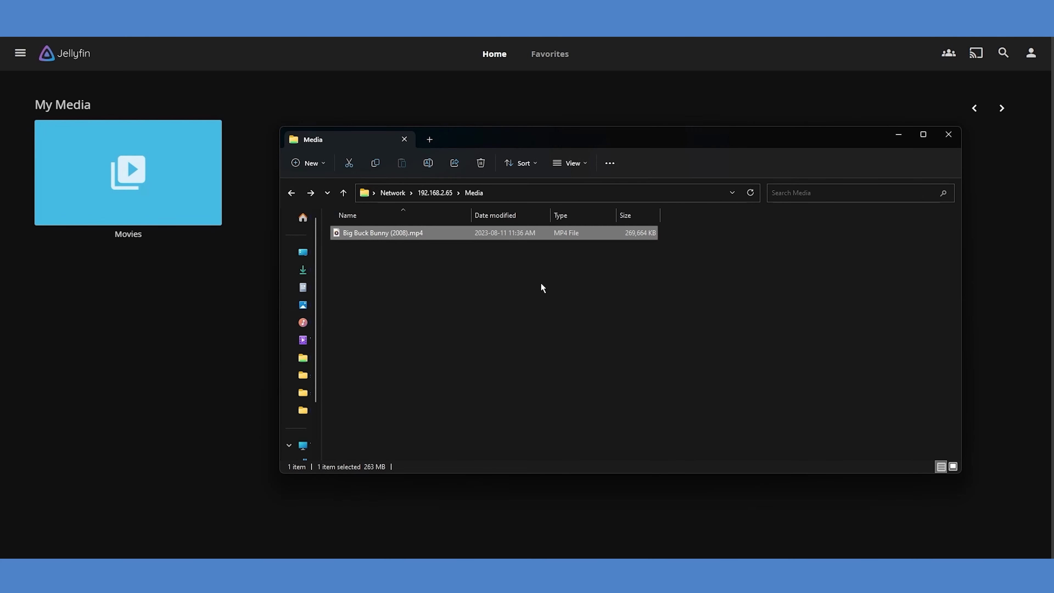
{"action": "left_click", "coordinate": [210, 297]}
Start a scan of all libraries from the Jellyfin administration dashboard
{"action": "left_click", "coordinate": [22, 58]}
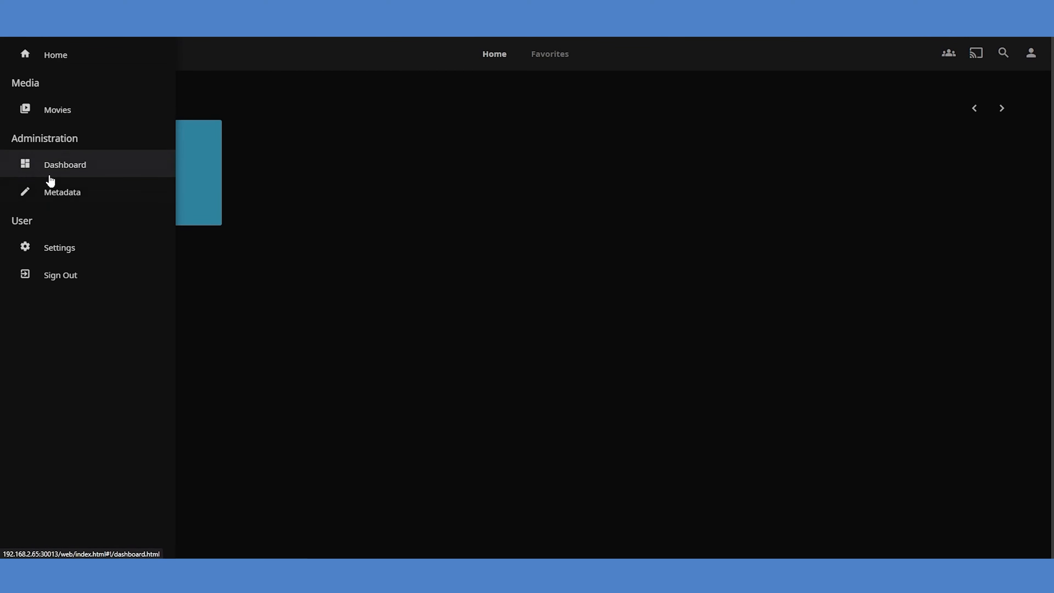
{"action": "left_click", "coordinate": [94, 166]}
{"action": "left_click", "coordinate": [227, 231]}
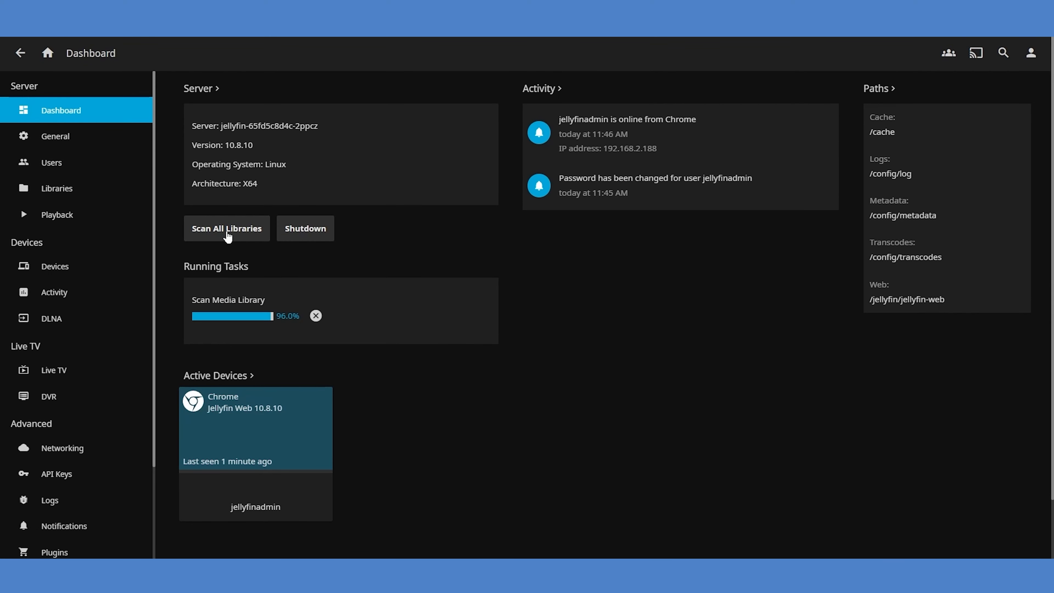
Return to the Jellyfin home page and open Big Buck Bunny from the latest movies
{"action": "left_click", "coordinate": [48, 53]}
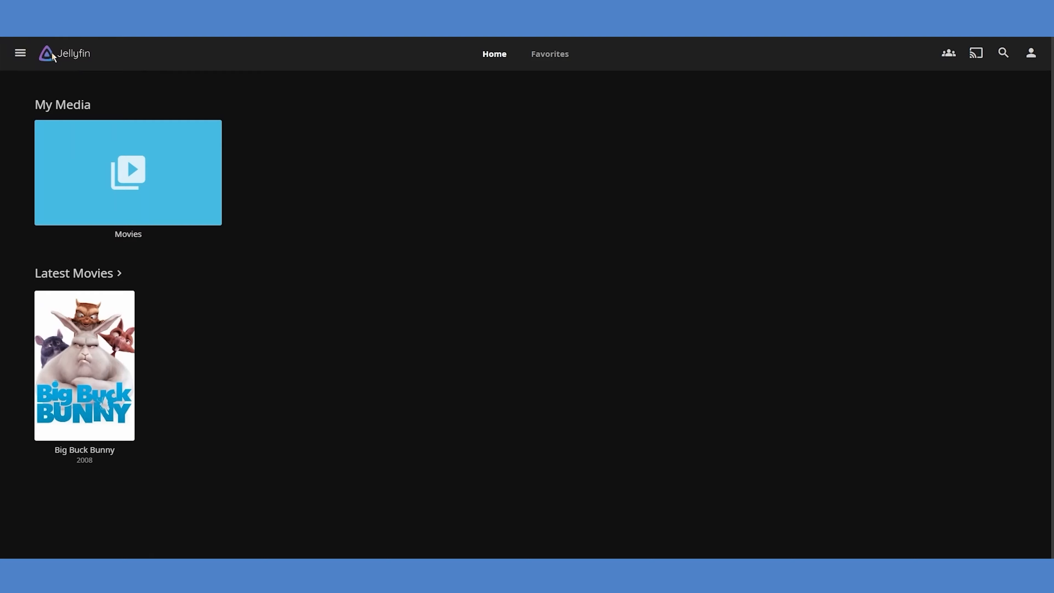
{"action": "mouse_move", "coordinate": [100, 400]}
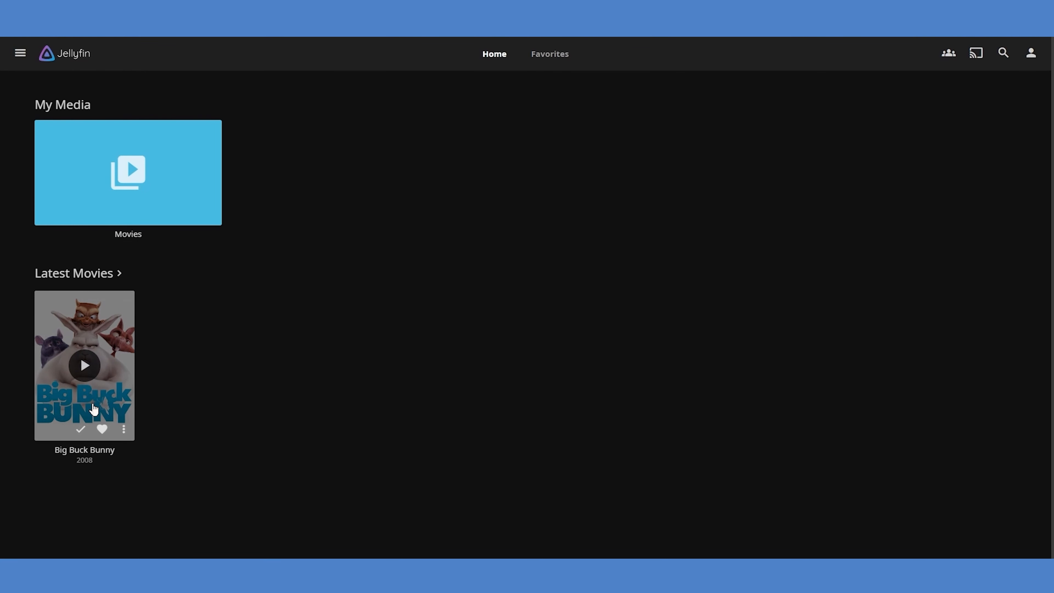
{"action": "left_click", "coordinate": [118, 329]}
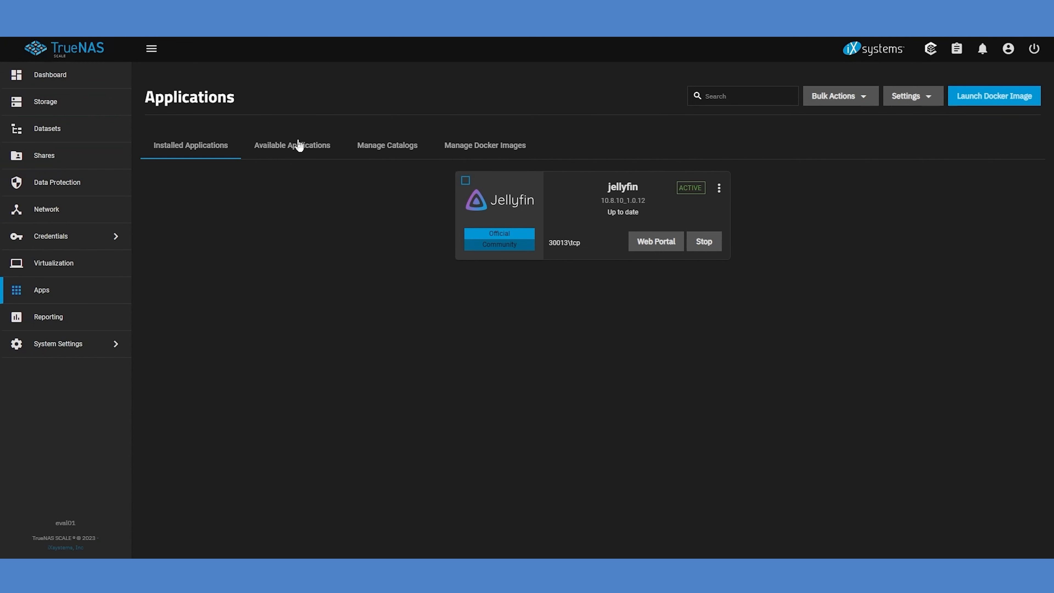
Browse the full catalog of available applications in TrueNAS SCALE
{"action": "left_click", "coordinate": [299, 146]}
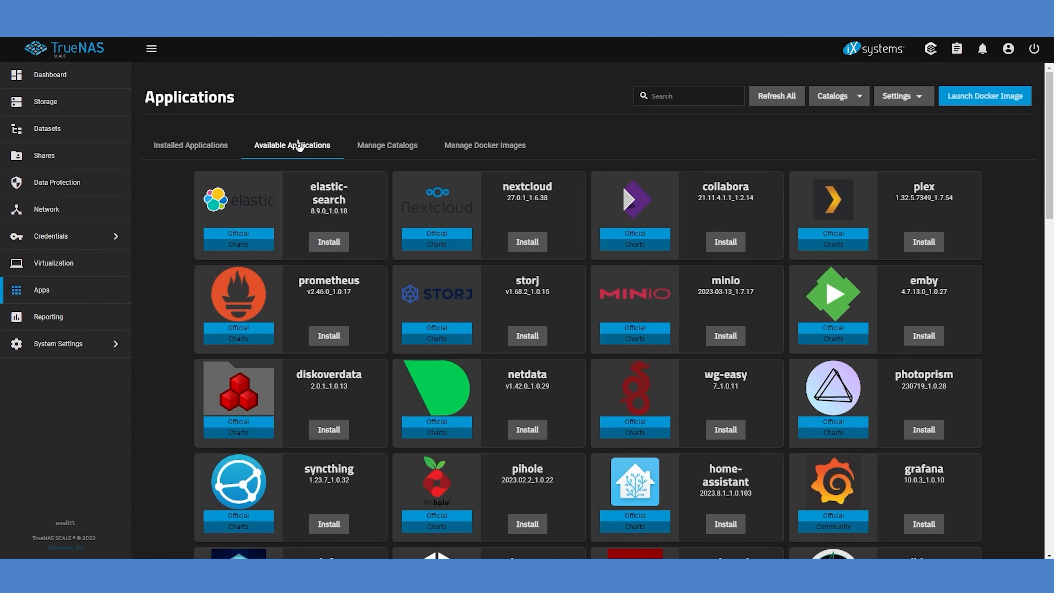
{"action": "scroll", "coordinate": [1027, 198], "scroll_direction": "down", "scroll_amount": 5}
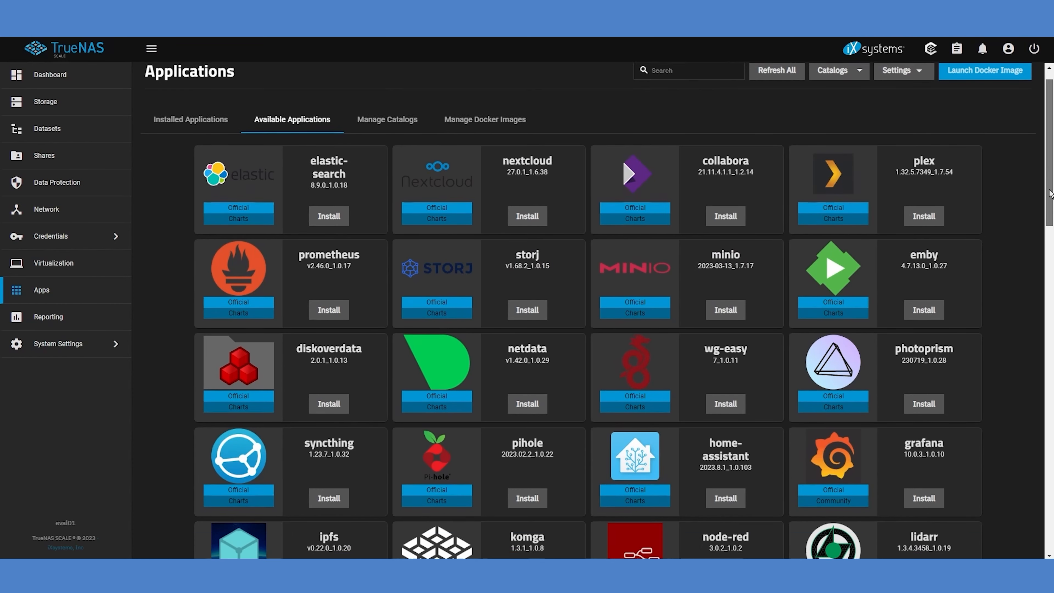
{"action": "scroll", "coordinate": [623, 310], "scroll_direction": "down", "scroll_amount": 1}
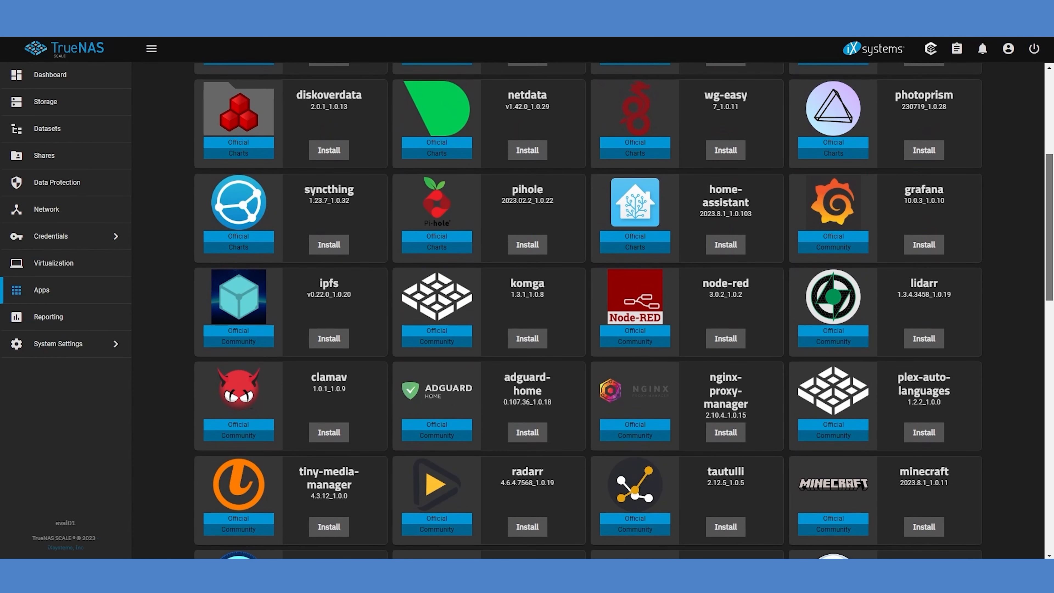
{"action": "scroll", "coordinate": [588, 311], "scroll_direction": "down", "scroll_amount": 8}
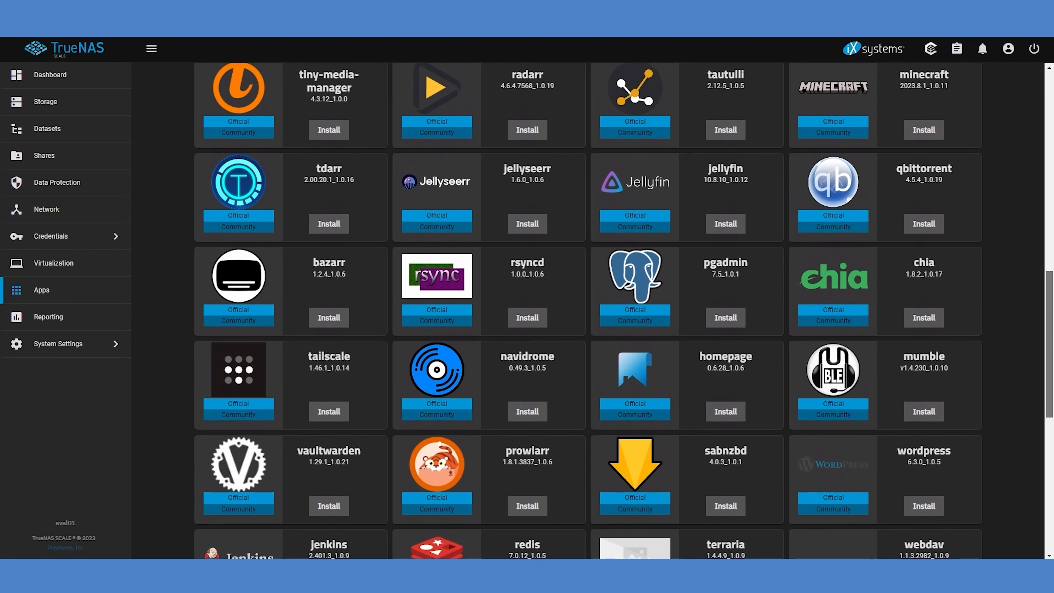
{"action": "scroll", "coordinate": [588, 311], "scroll_direction": "down", "scroll_amount": 9}
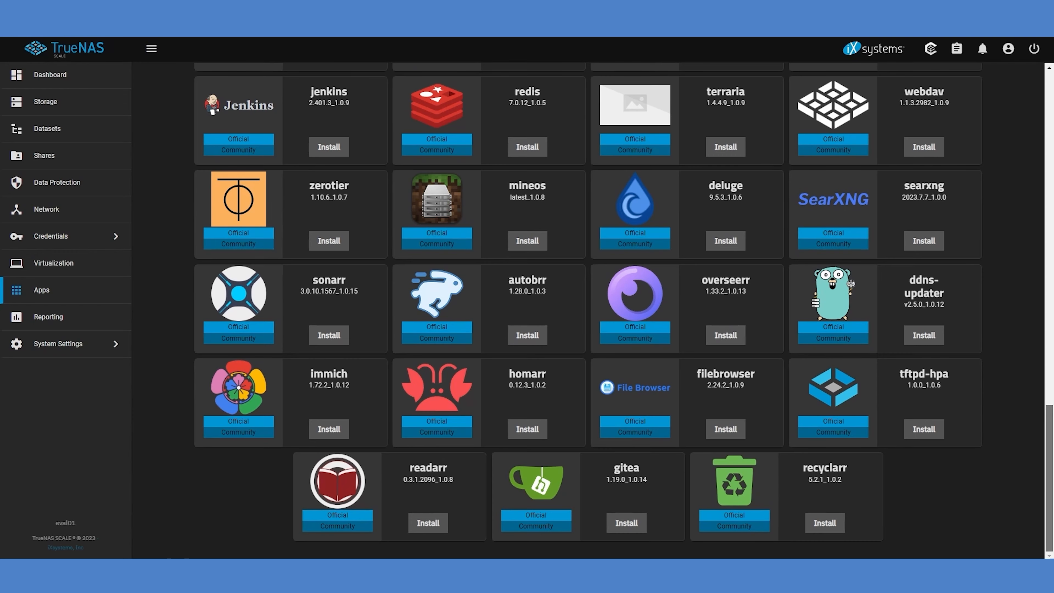
{"action": "scroll", "coordinate": [1025, 341], "scroll_direction": "up", "scroll_amount": 20}
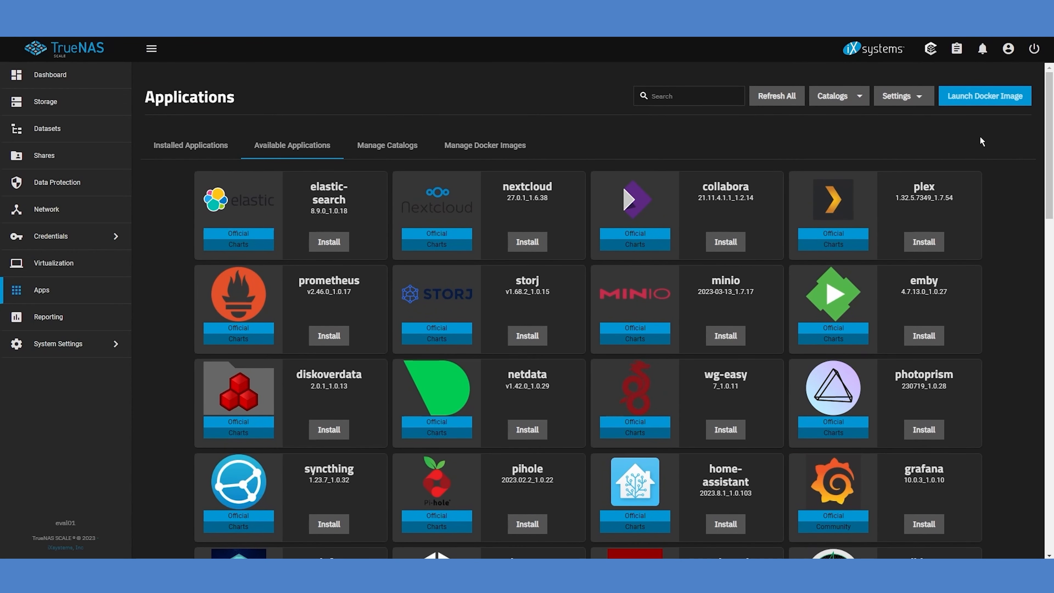
Start launching a Docker image with application name nginxdemo and image repository nginxdemos/hello
{"action": "left_click", "coordinate": [983, 98]}
{"action": "left_click_drag", "start_coordinate": [728, 163], "coordinate": [595, 163]}
{"action": "type", "text": "nginxdemo"}
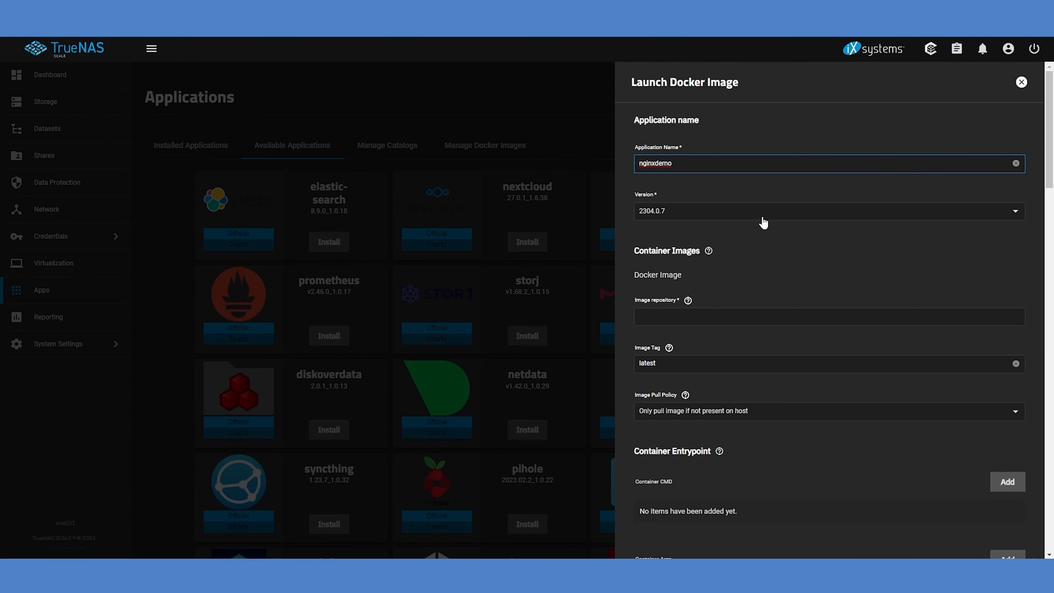
{"action": "left_click", "coordinate": [766, 317]}
{"action": "type", "text": "ng"}
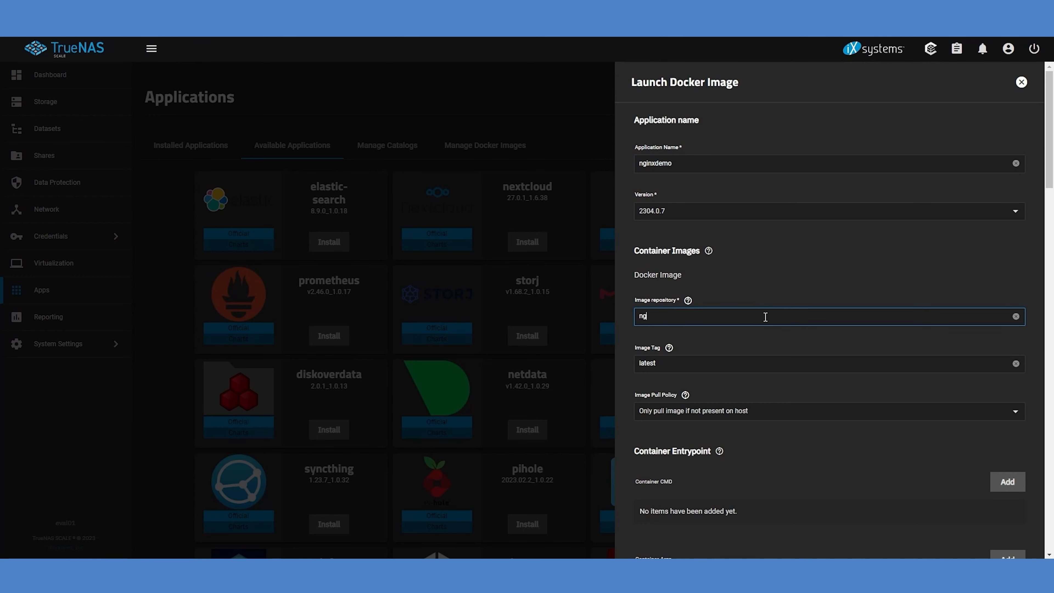
{"action": "type", "text": "inxdemos/hello"}
Forward container port 80 to node port 9080 over TCP for the nginxdemo image and save the deployment
{"action": "scroll", "coordinate": [853, 425], "scroll_direction": "down", "scroll_amount": 8}
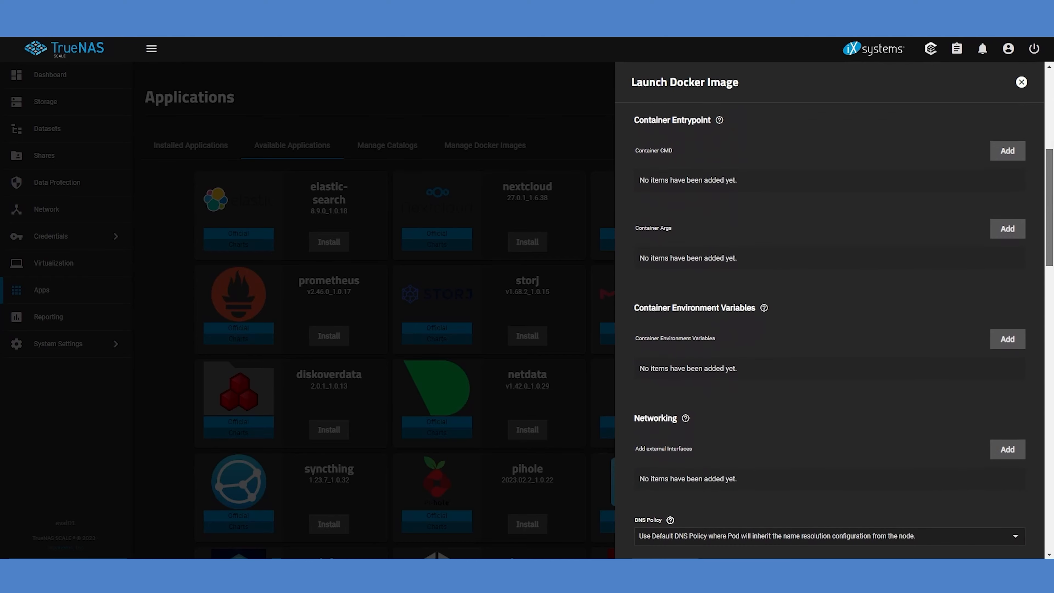
{"action": "left_click_drag", "start_coordinate": [1051, 251], "coordinate": [1039, 385]}
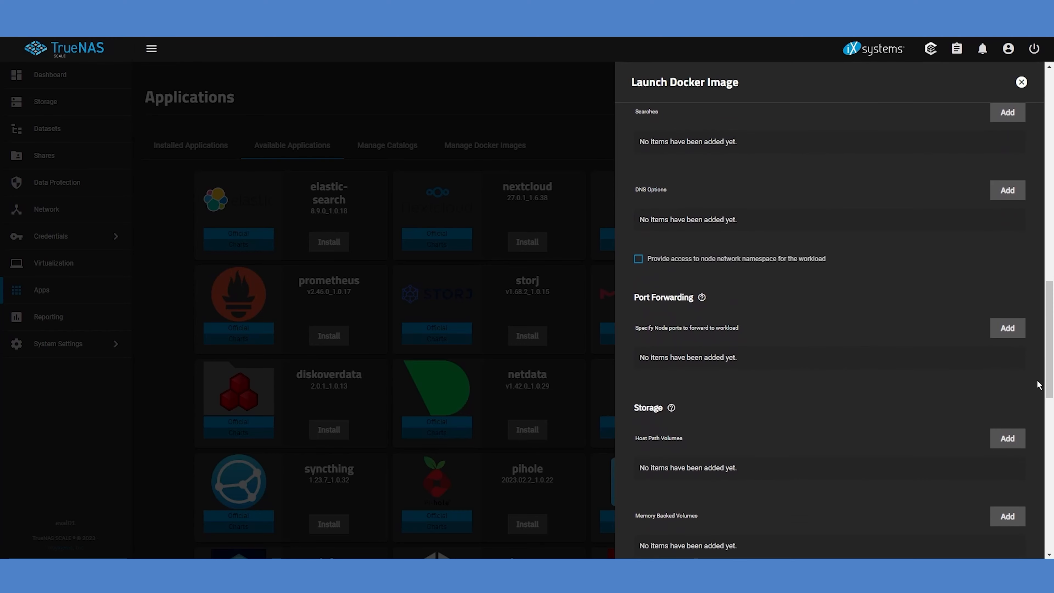
{"action": "left_click", "coordinate": [1010, 331]}
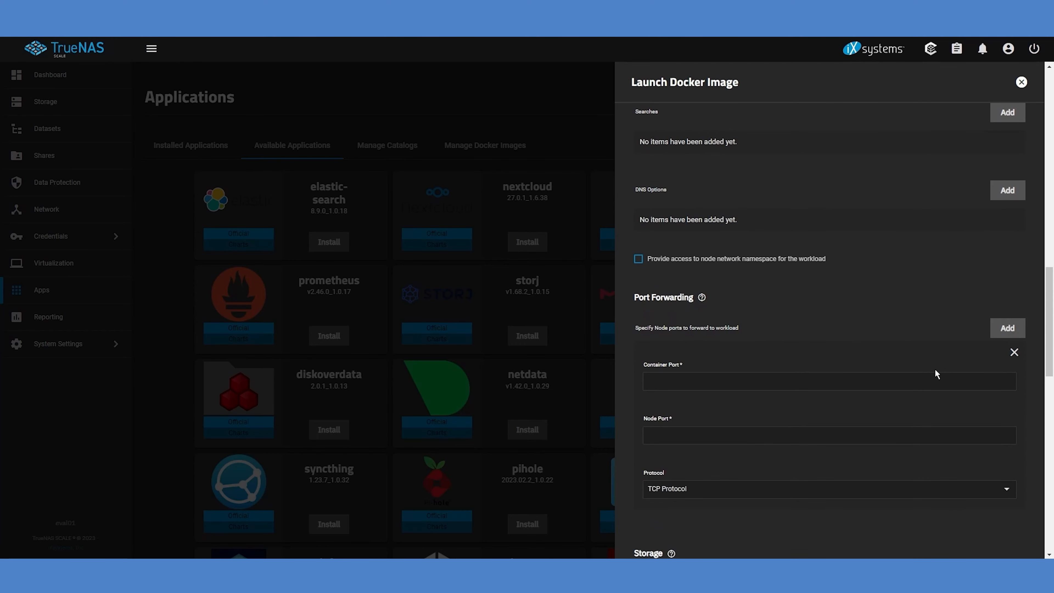
{"action": "left_click", "coordinate": [915, 378]}
{"action": "type", "text": "80"}
{"action": "key", "text": "Tab"}
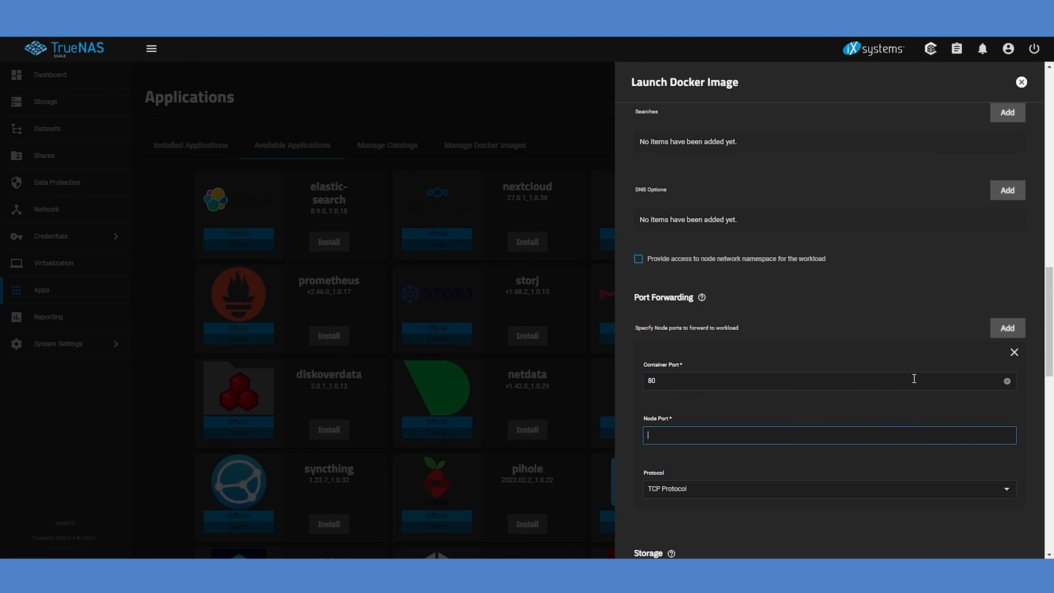
{"action": "type", "text": "9080"}
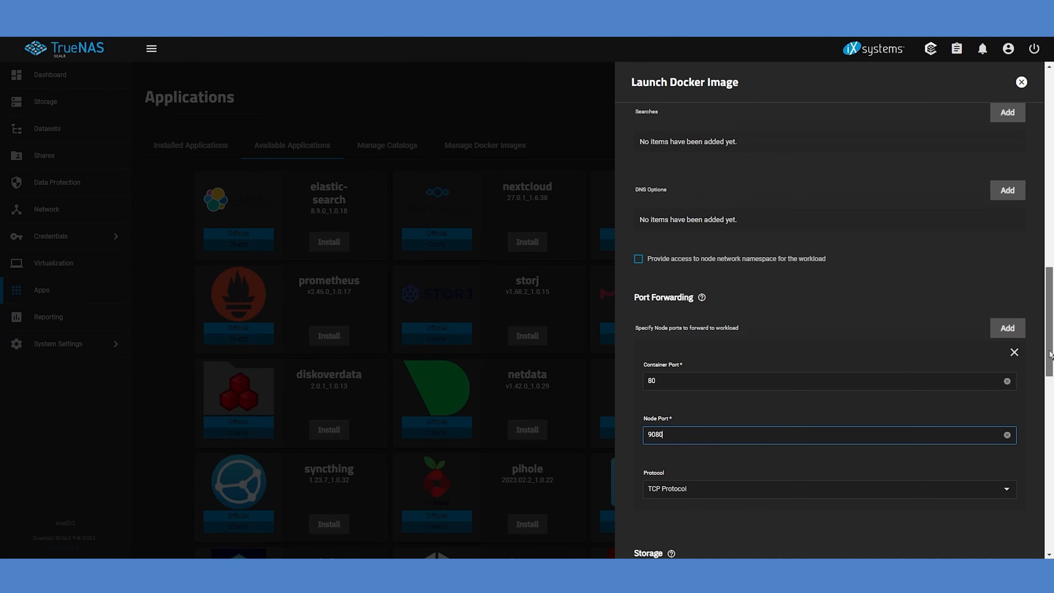
{"action": "scroll", "coordinate": [915, 378], "scroll_direction": "down", "scroll_amount": 8}
{"action": "scroll", "coordinate": [815, 515], "scroll_direction": "down", "scroll_amount": 10}
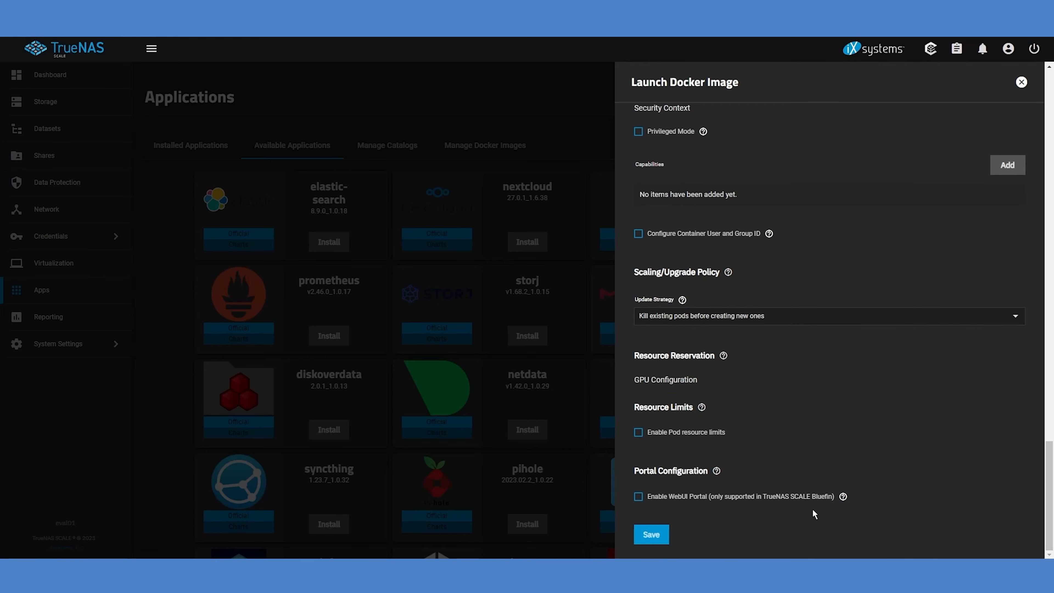
{"action": "left_click", "coordinate": [644, 537]}
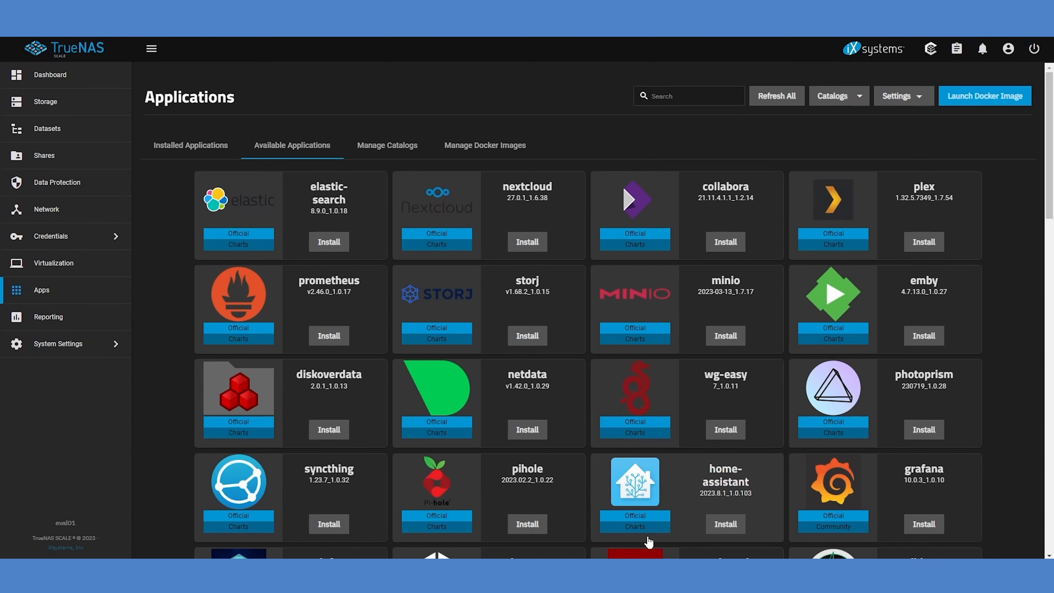
Check nginxdemo among the installed applications and load the copied address in a new browser tab
{"action": "left_click", "coordinate": [195, 152]}
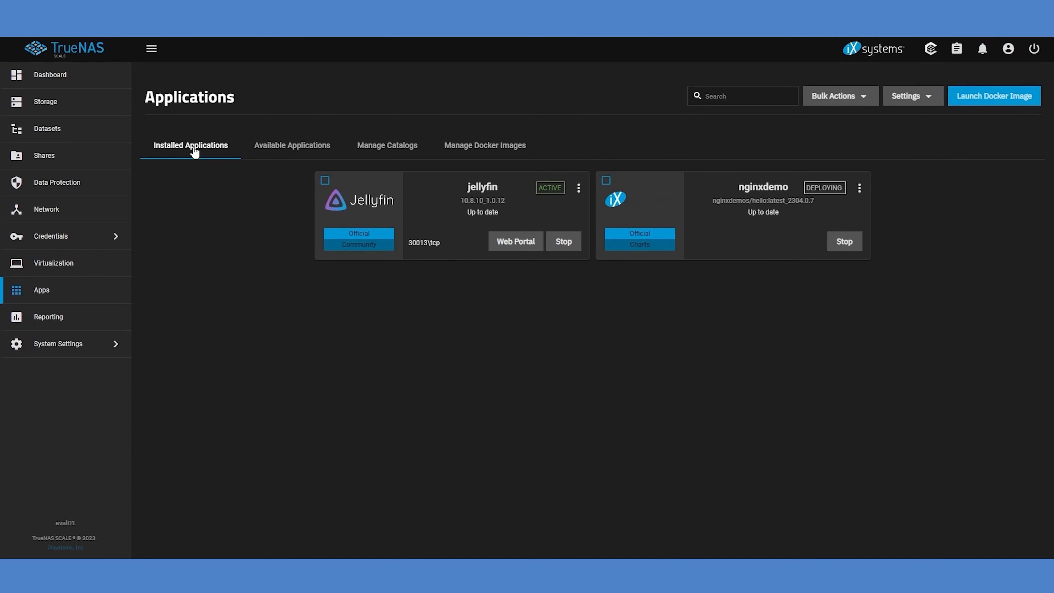
{"action": "key", "text": "ctrl+t"}
{"action": "key", "text": "ctrl+v"}
{"action": "key", "text": "Return"}
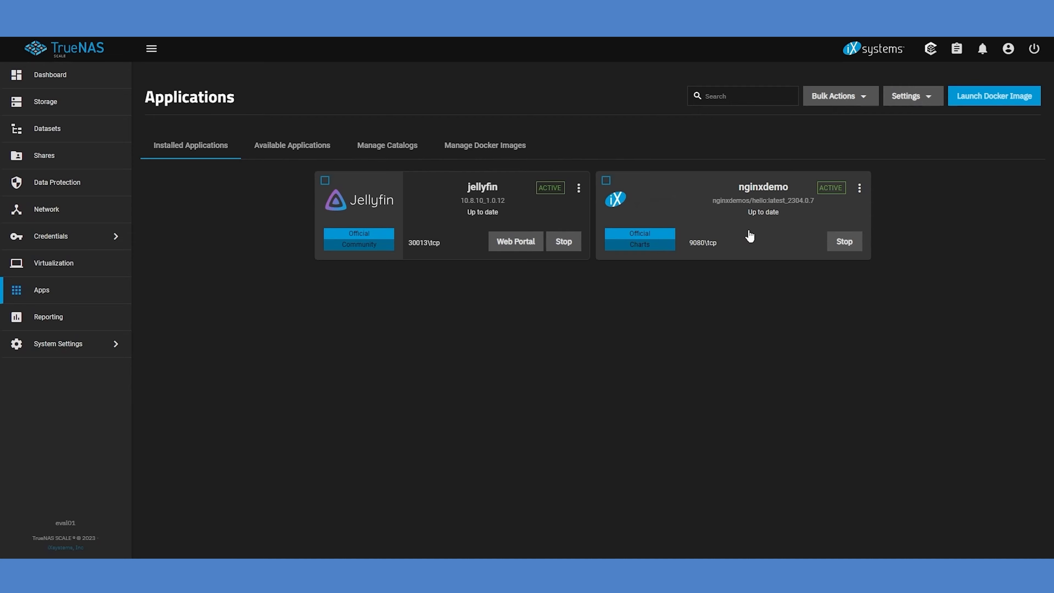
Stop the nginxdemo application and delete it together with the Docker images it uses
{"action": "left_click", "coordinate": [845, 241]}
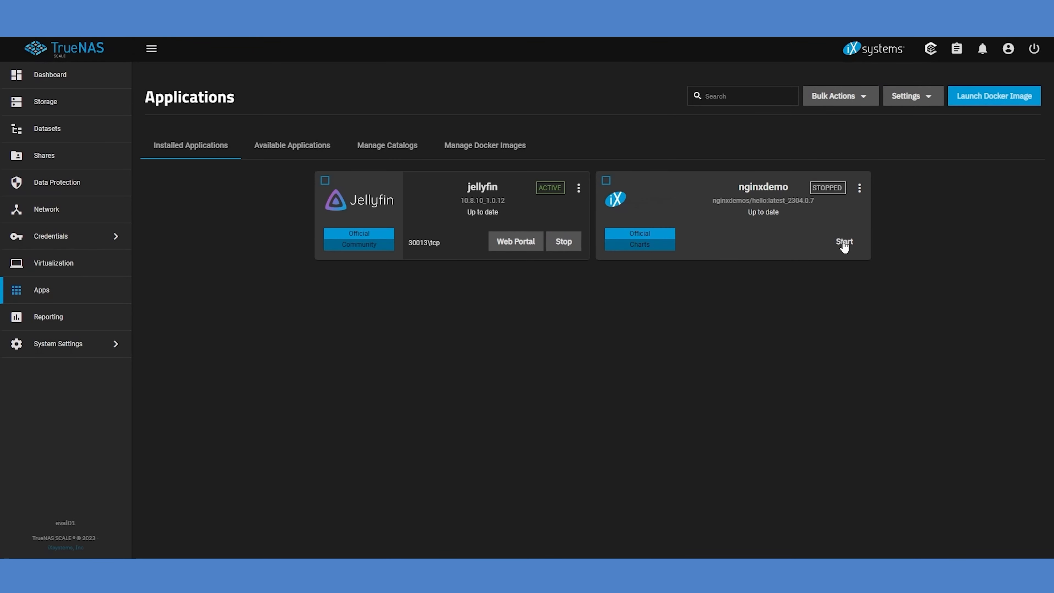
{"action": "left_click", "coordinate": [860, 189]}
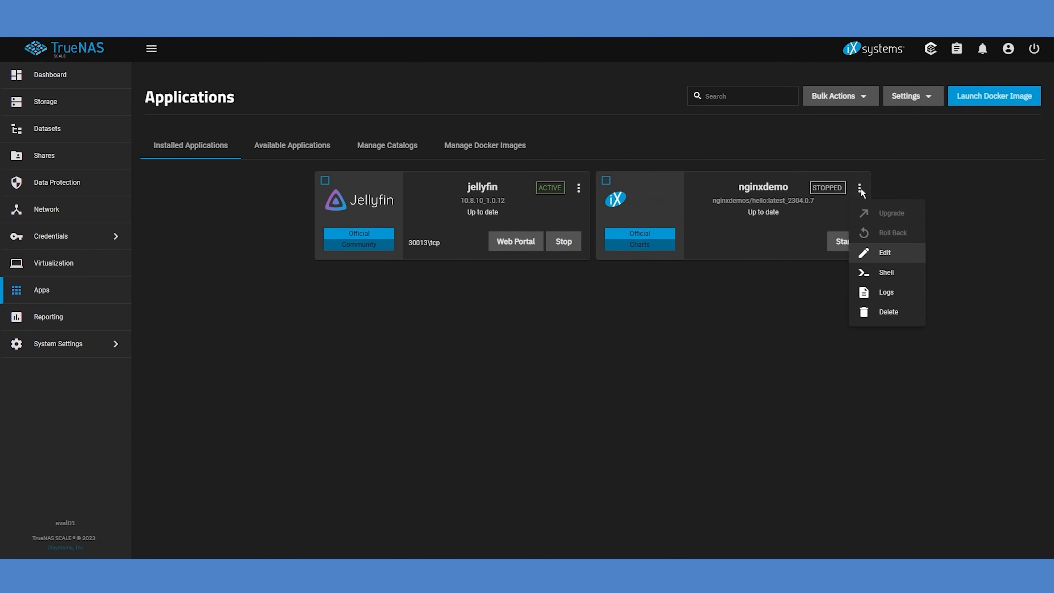
{"action": "left_click", "coordinate": [874, 312]}
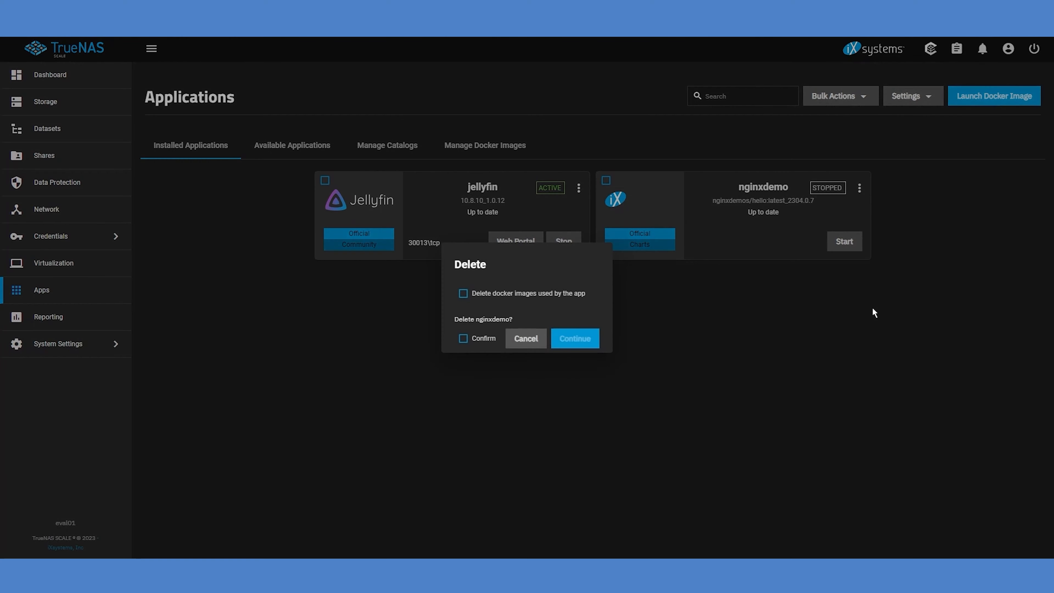
{"action": "left_click", "coordinate": [491, 298]}
{"action": "left_click", "coordinate": [483, 341]}
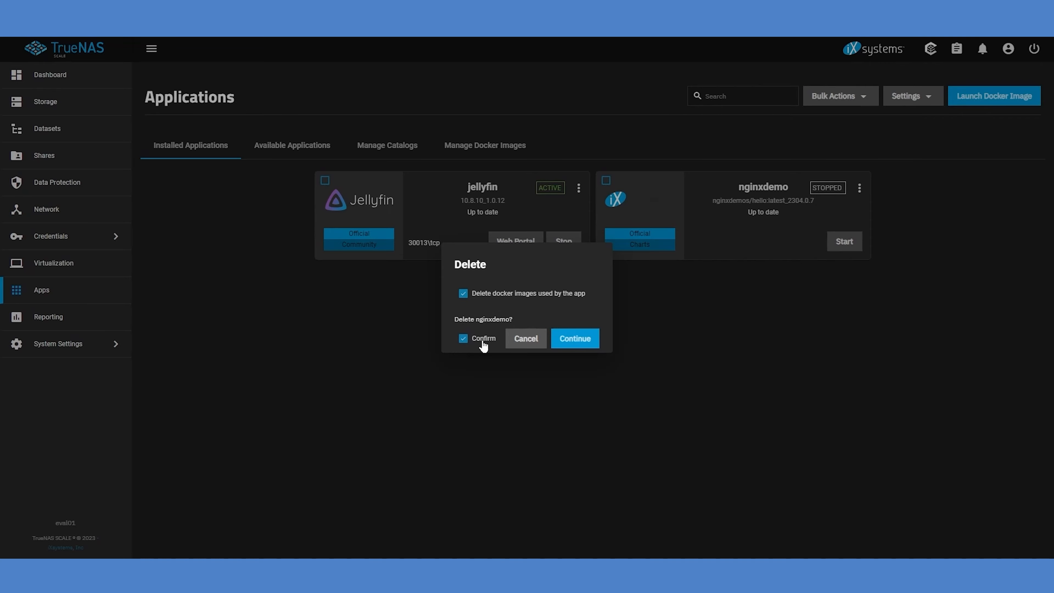
{"action": "left_click", "coordinate": [569, 340]}
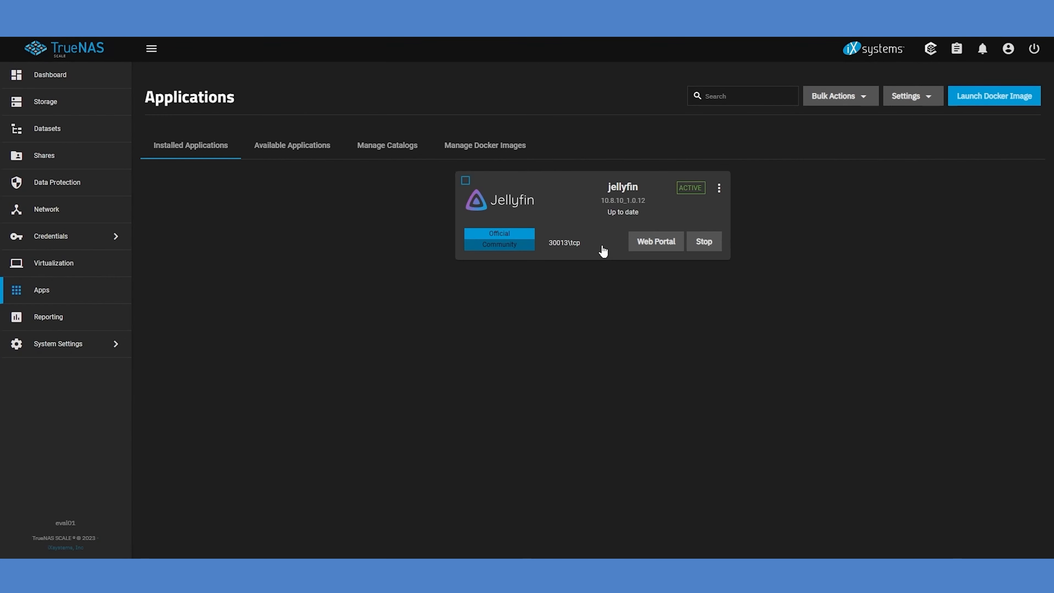
Delete the jellyfin application without deleting its Docker images
{"action": "left_click", "coordinate": [720, 189]}
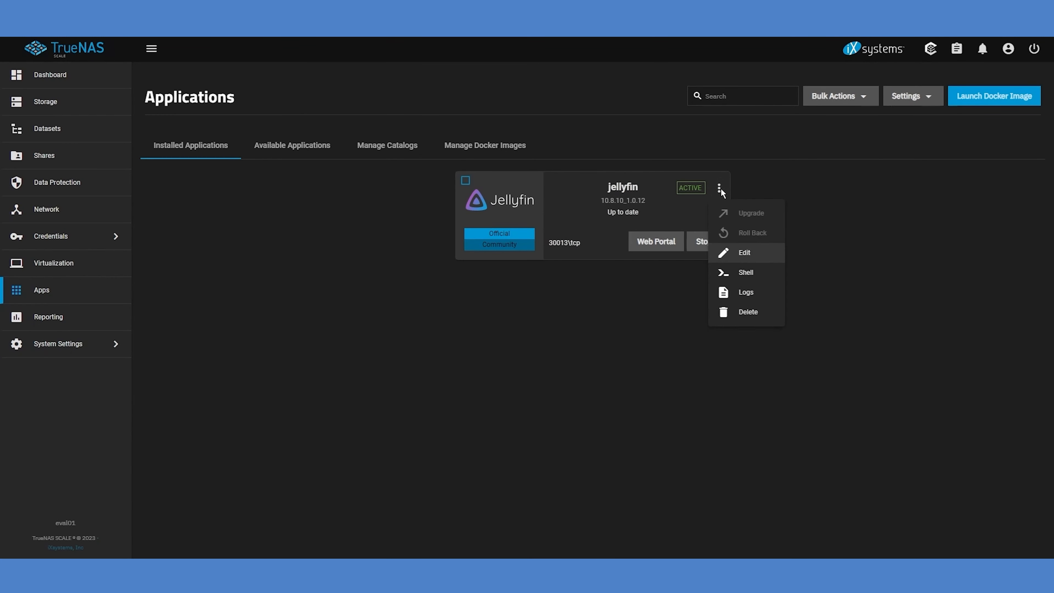
{"action": "left_click", "coordinate": [739, 318]}
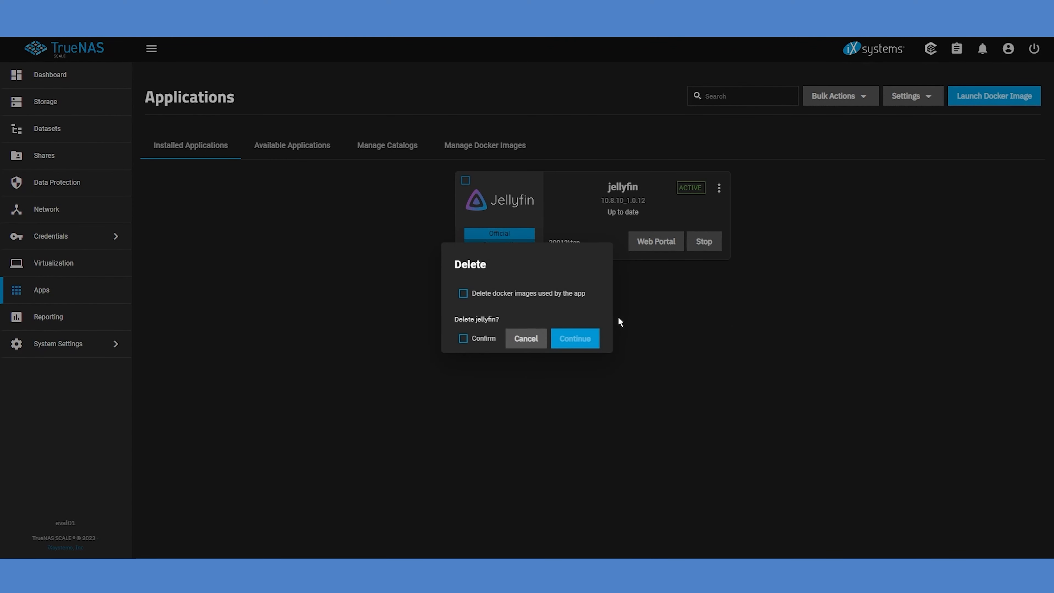
{"action": "left_click", "coordinate": [484, 339]}
{"action": "left_click", "coordinate": [576, 339]}
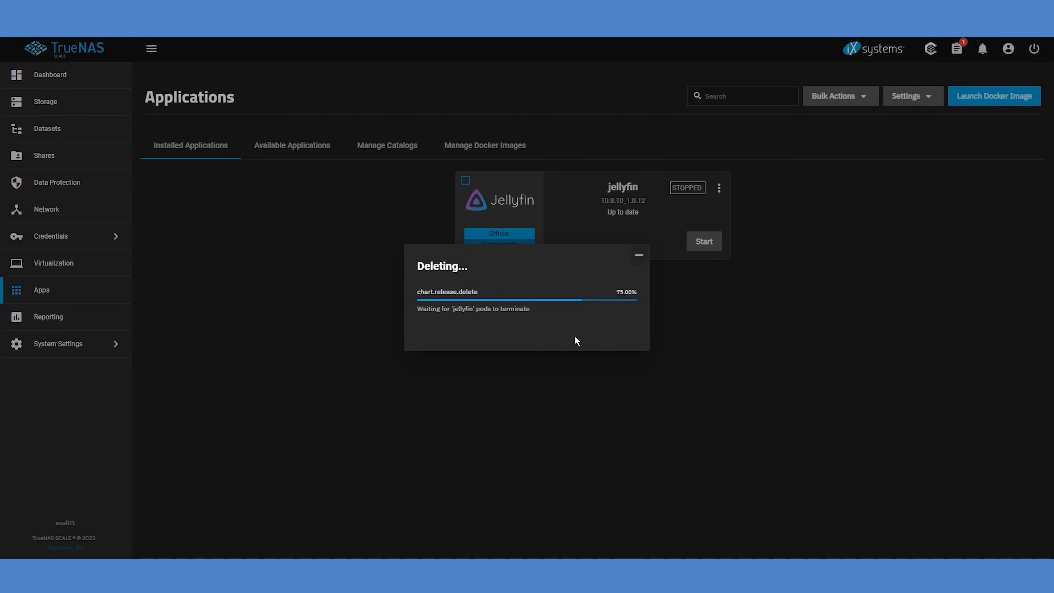